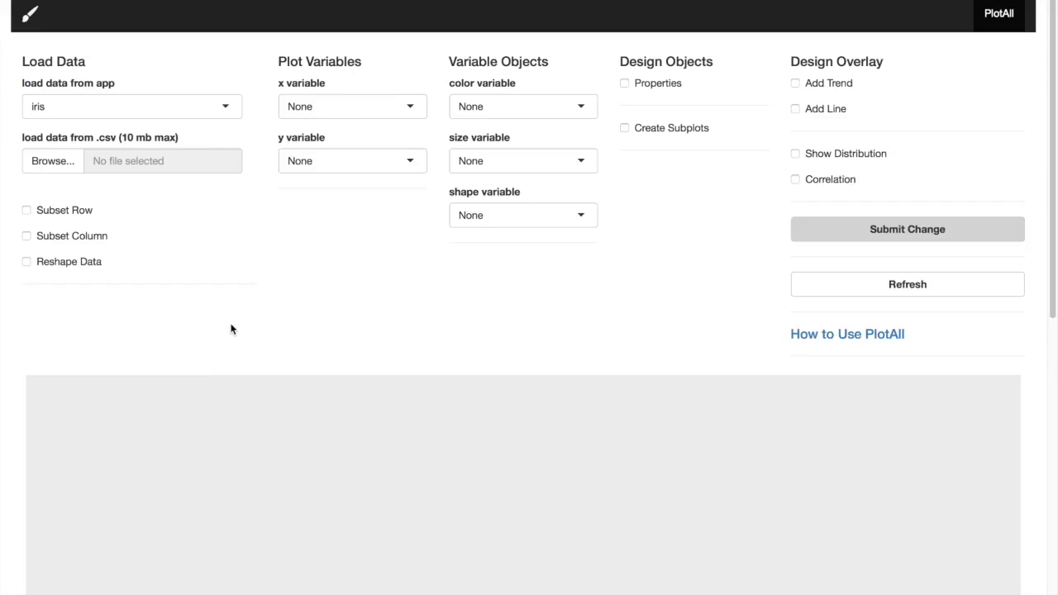
- Load the returns.csv file from the Downloads folder as the plot data
{"action": "left_click", "coordinate": [60, 167]}
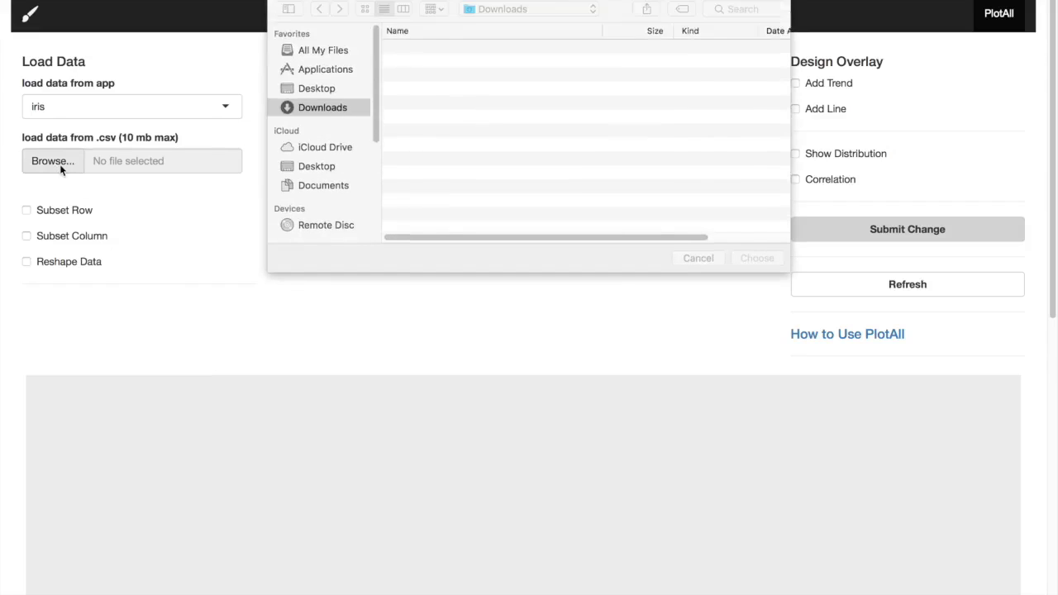
{"action": "scroll", "coordinate": [500, 170], "scroll_direction": "down", "scroll_amount": 10}
{"action": "scroll", "coordinate": [499, 168], "scroll_direction": "up", "scroll_amount": 1}
{"action": "left_click", "coordinate": [457, 95]}
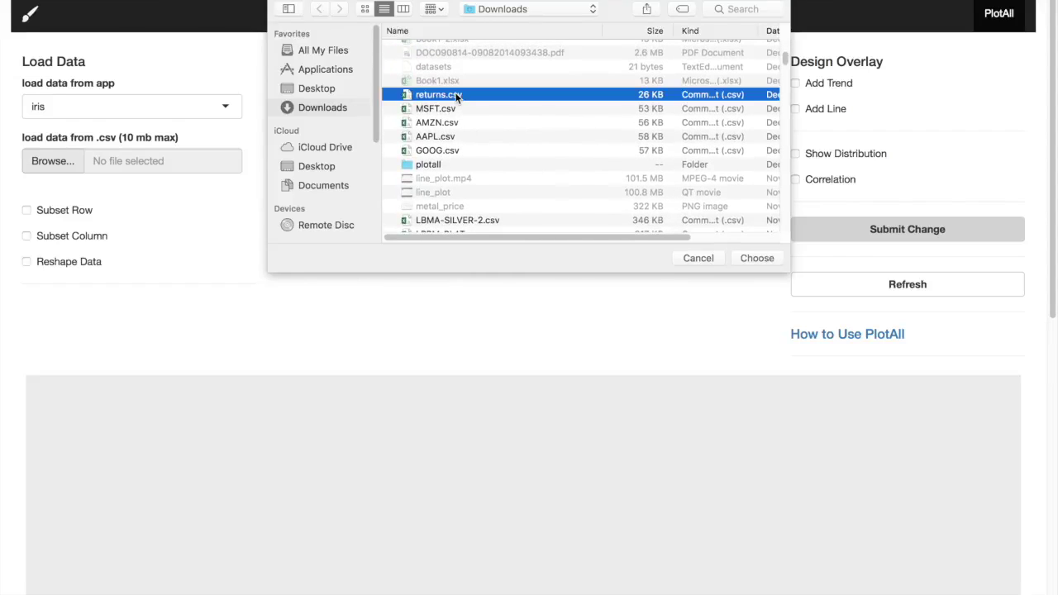
{"action": "left_click", "coordinate": [757, 259]}
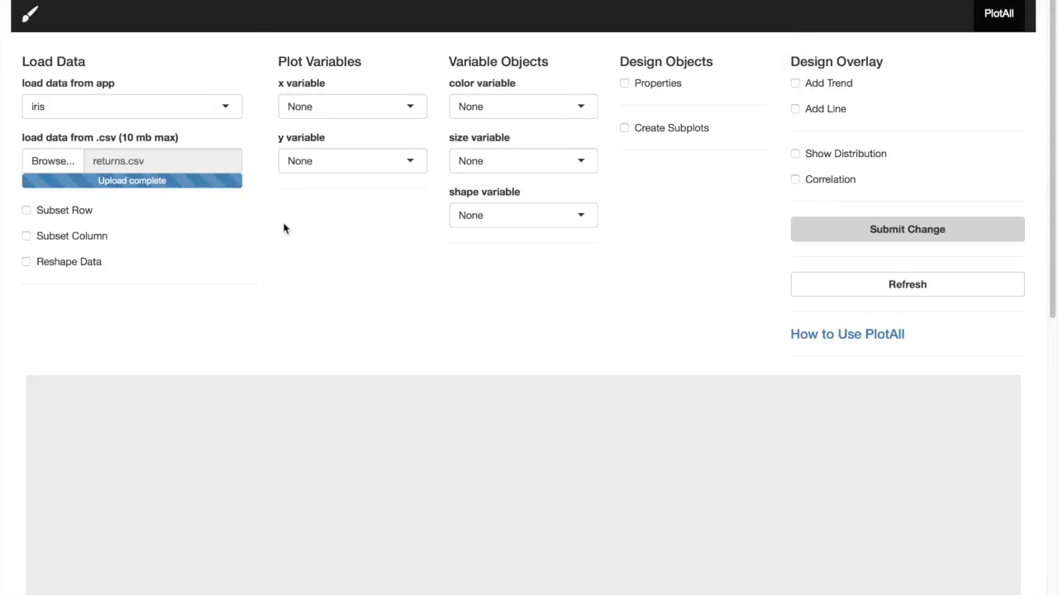
- Check the row subset option and the columns offered for the x and y variables
{"action": "left_click", "coordinate": [26, 211]}
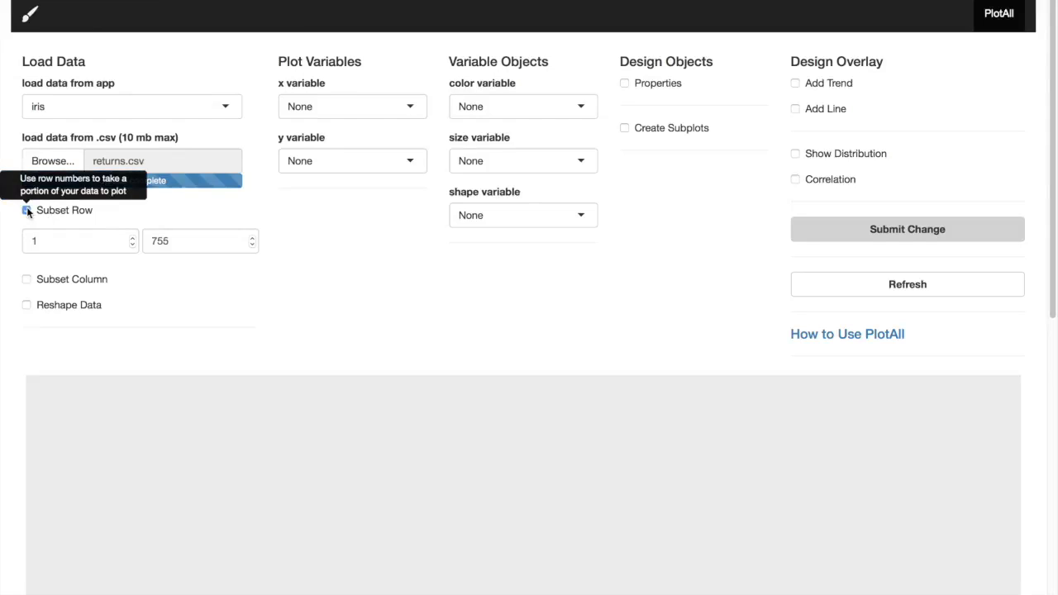
{"action": "left_click", "coordinate": [27, 210]}
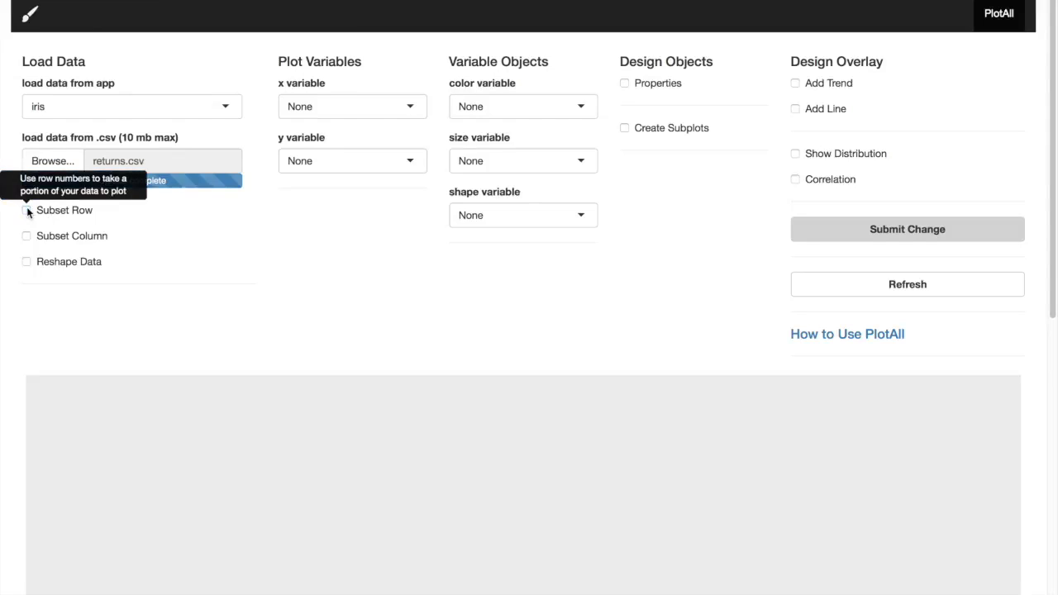
{"action": "left_click", "coordinate": [320, 108]}
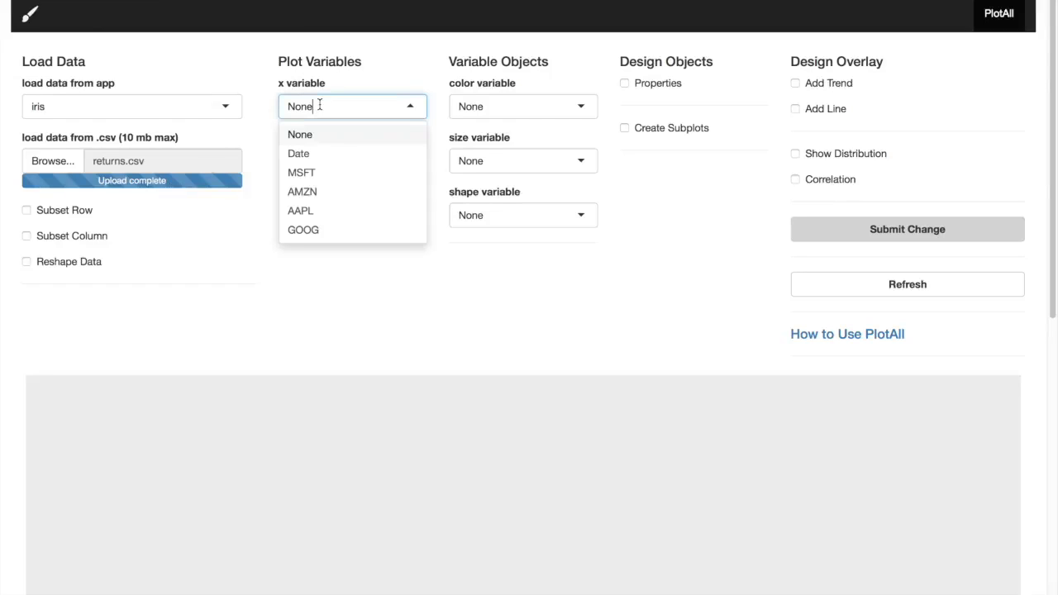
{"action": "left_click", "coordinate": [268, 204]}
{"action": "left_click", "coordinate": [315, 162]}
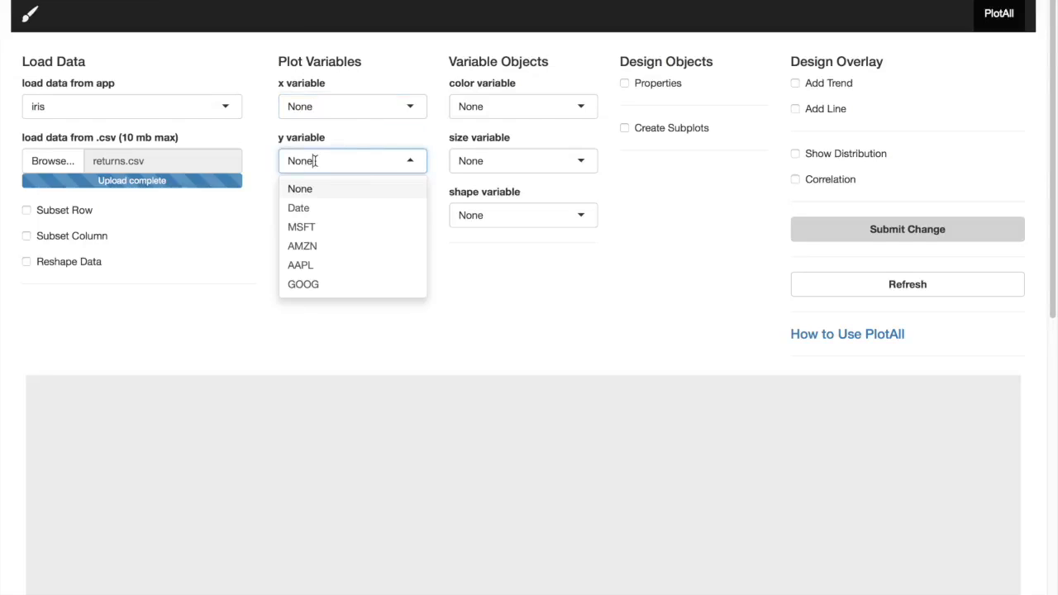
{"action": "left_click", "coordinate": [267, 231]}
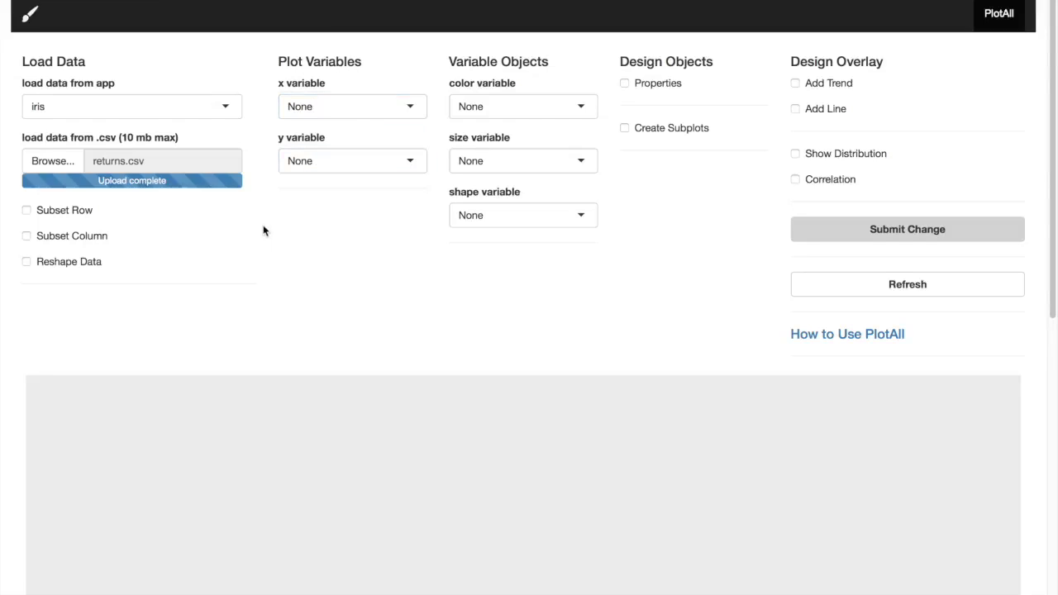
- Set the x variable to MSFT and the y variable to AMZN
{"action": "left_click", "coordinate": [353, 110]}
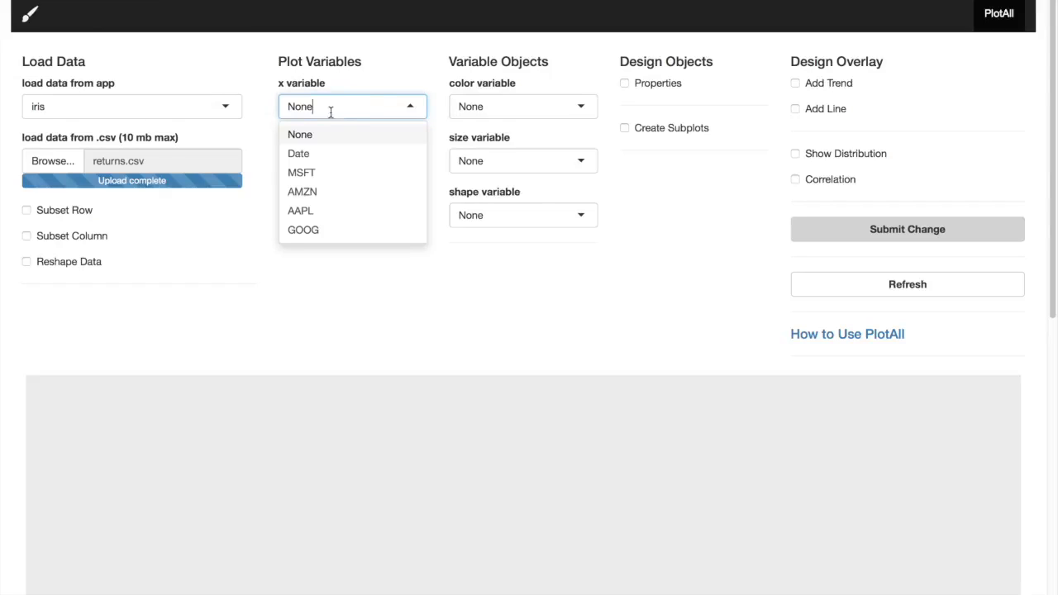
{"action": "left_click", "coordinate": [329, 176]}
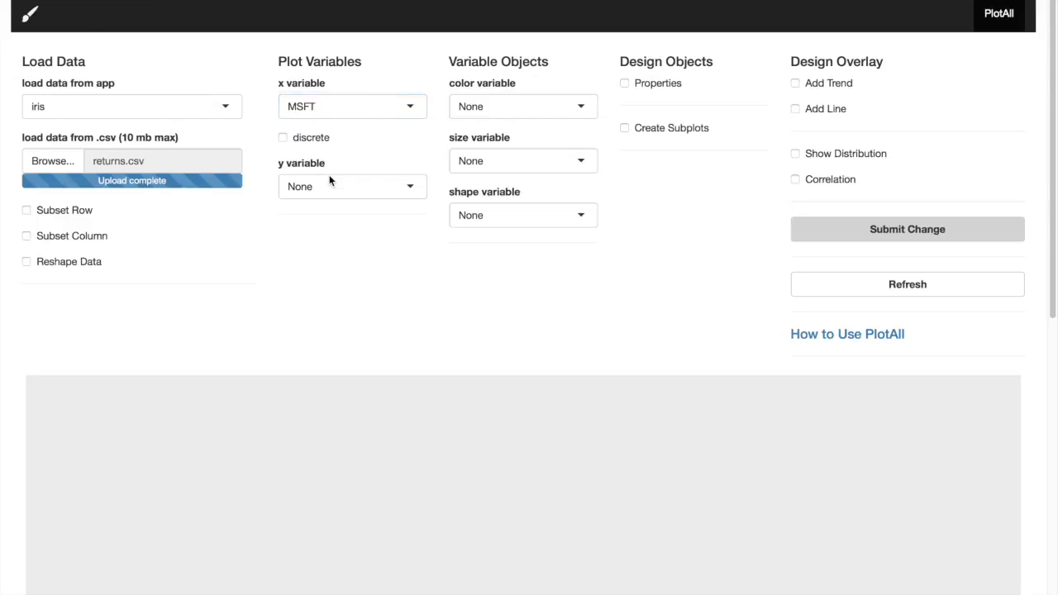
{"action": "left_click", "coordinate": [330, 187]}
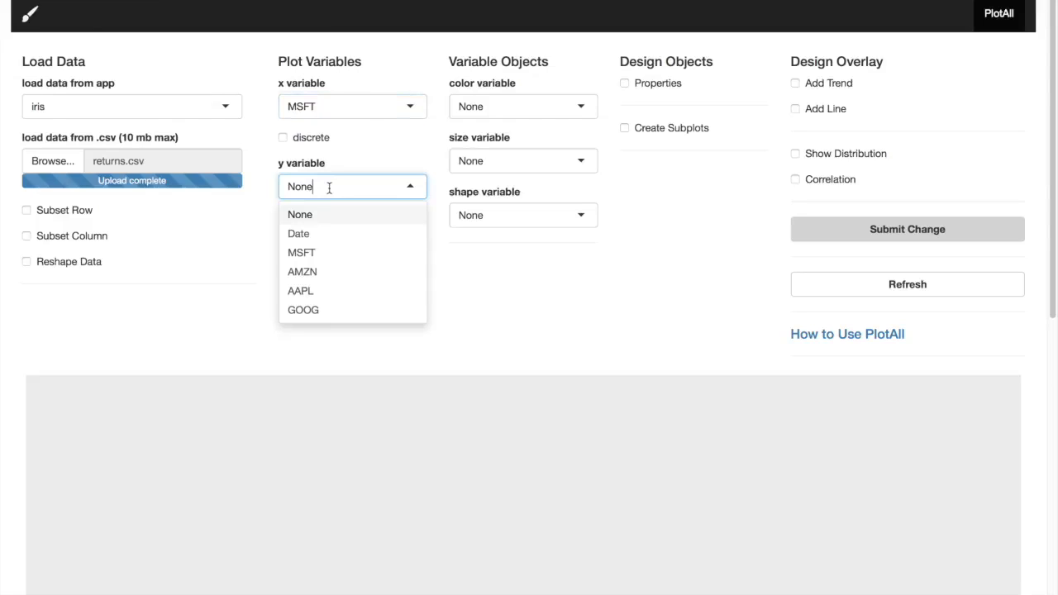
{"action": "left_click", "coordinate": [344, 273]}
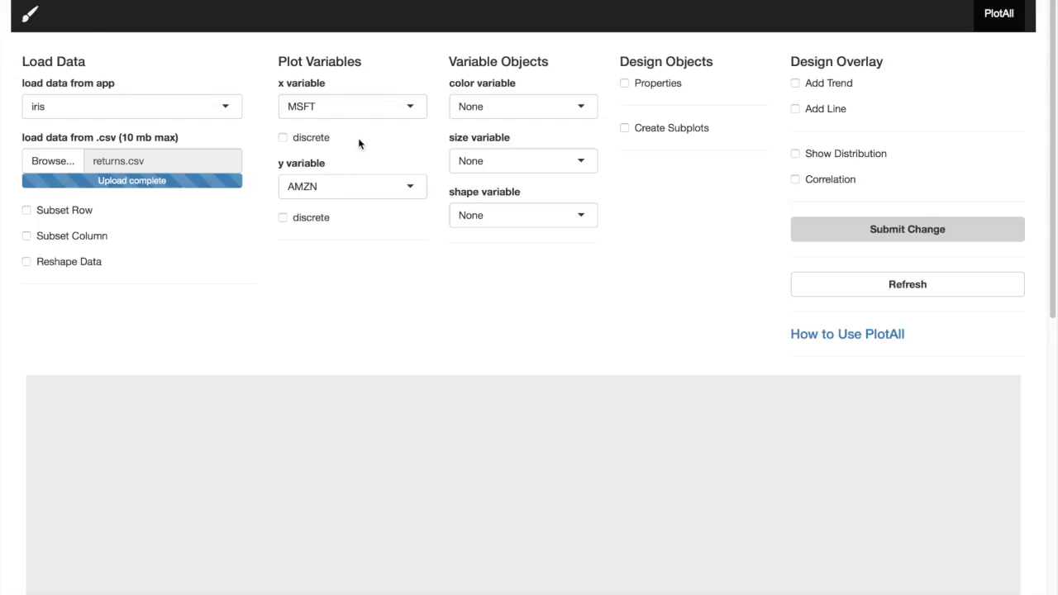
- Reset both the x variable and the y variable to None
{"action": "left_click", "coordinate": [361, 111]}
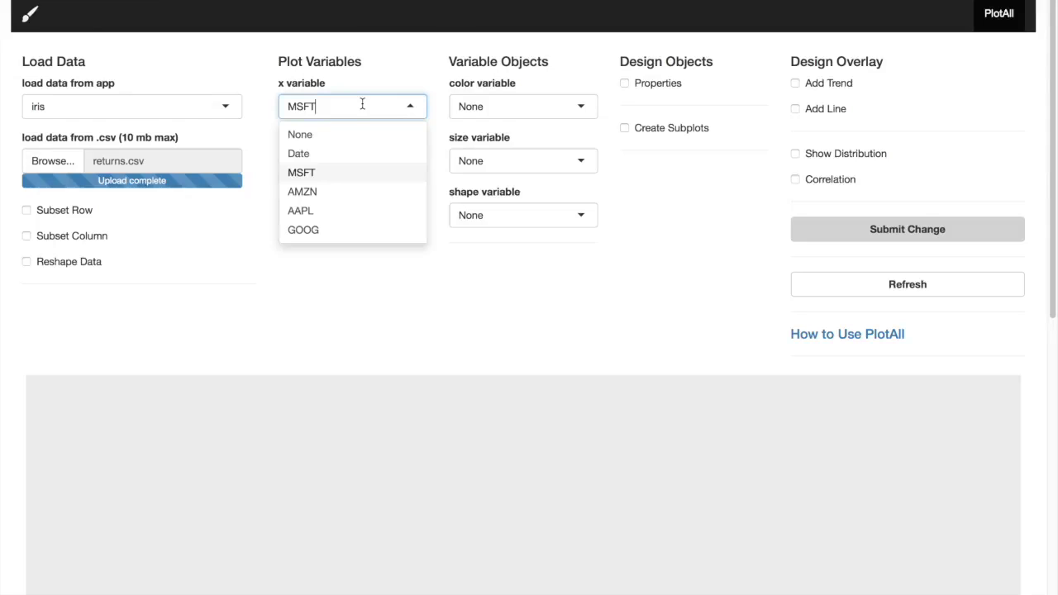
{"action": "left_click", "coordinate": [361, 137]}
{"action": "left_click", "coordinate": [357, 171]}
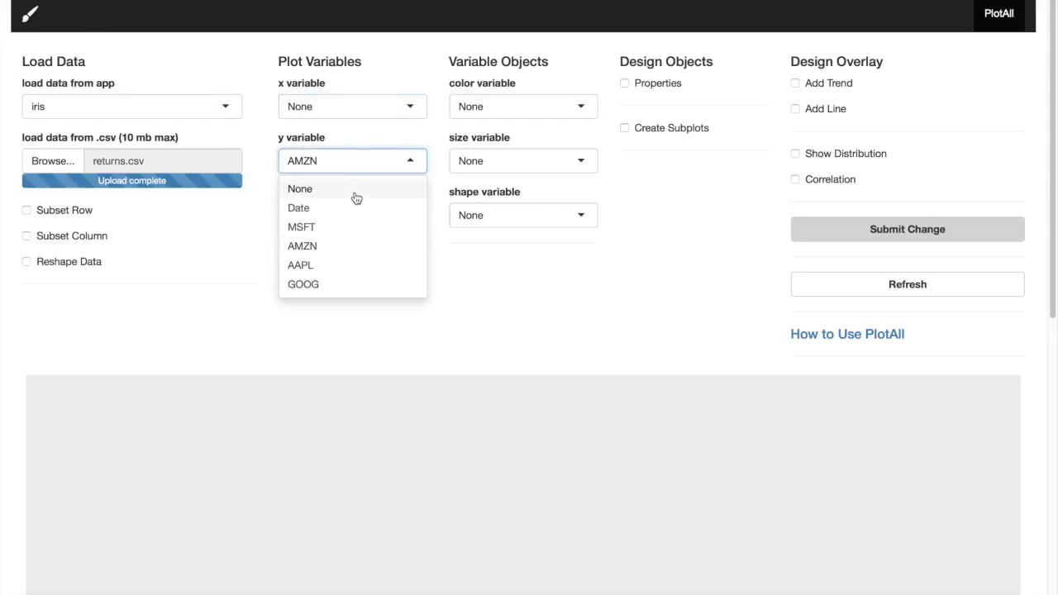
{"action": "left_click", "coordinate": [355, 192]}
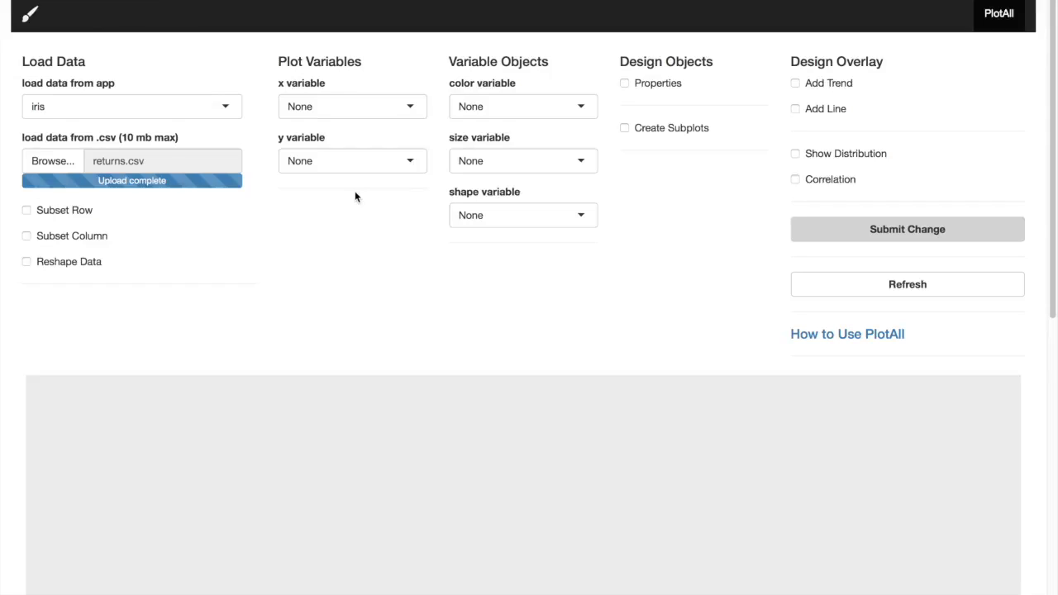
- Reshape the data with Date as the fixed column and check the columns offered for the x variable
{"action": "left_click", "coordinate": [26, 262]}
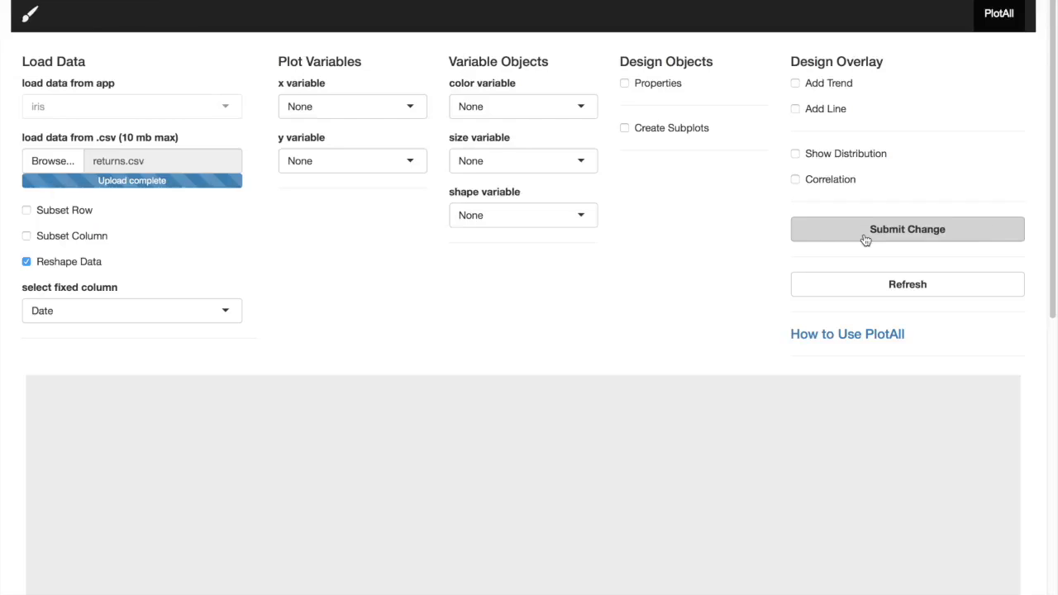
{"action": "left_click", "coordinate": [356, 106]}
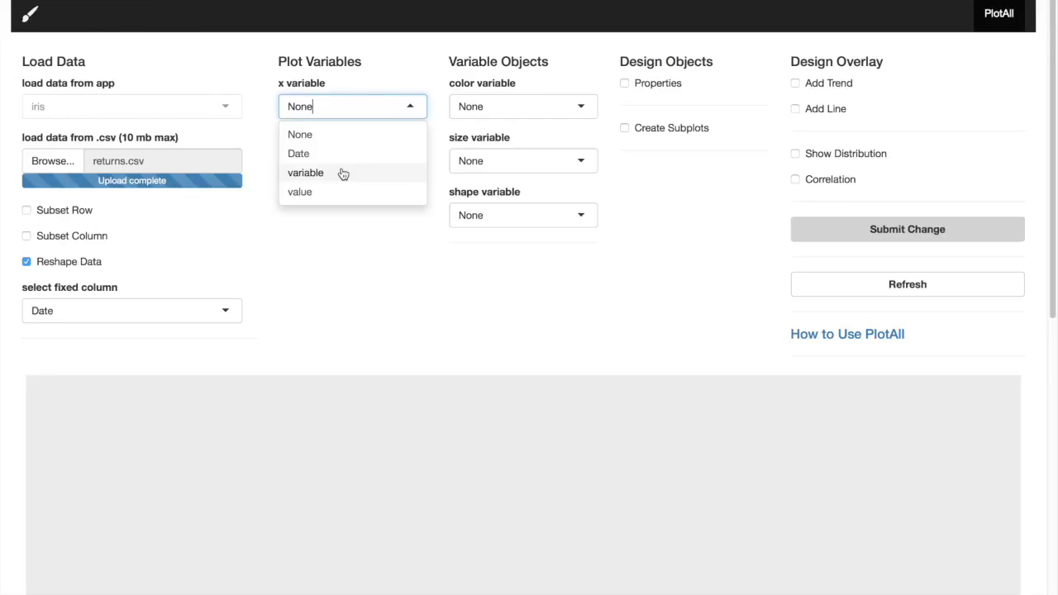
{"action": "left_click", "coordinate": [355, 240]}
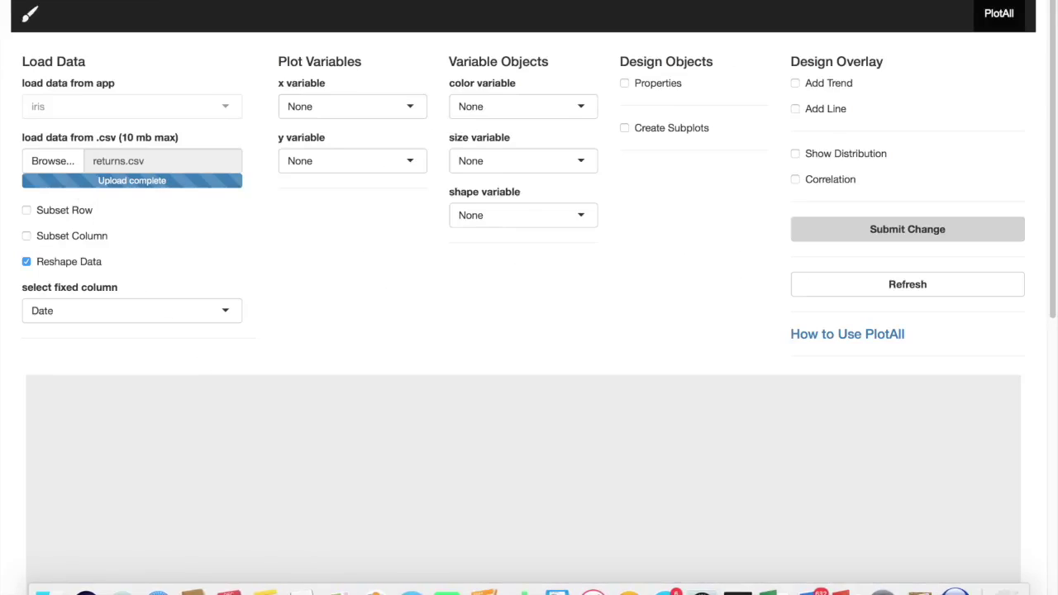
{"action": "key", "text": "ctrl+Left"}
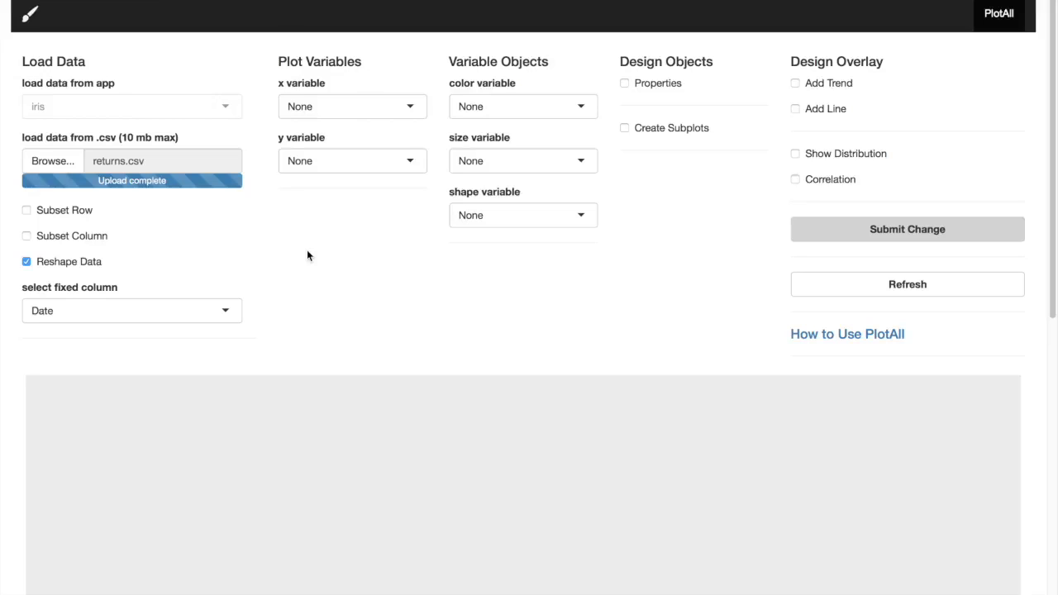
- Set the x variable to Date, treated as a date, and review the format list, keeping month/date/year
{"action": "left_click", "coordinate": [346, 114]}
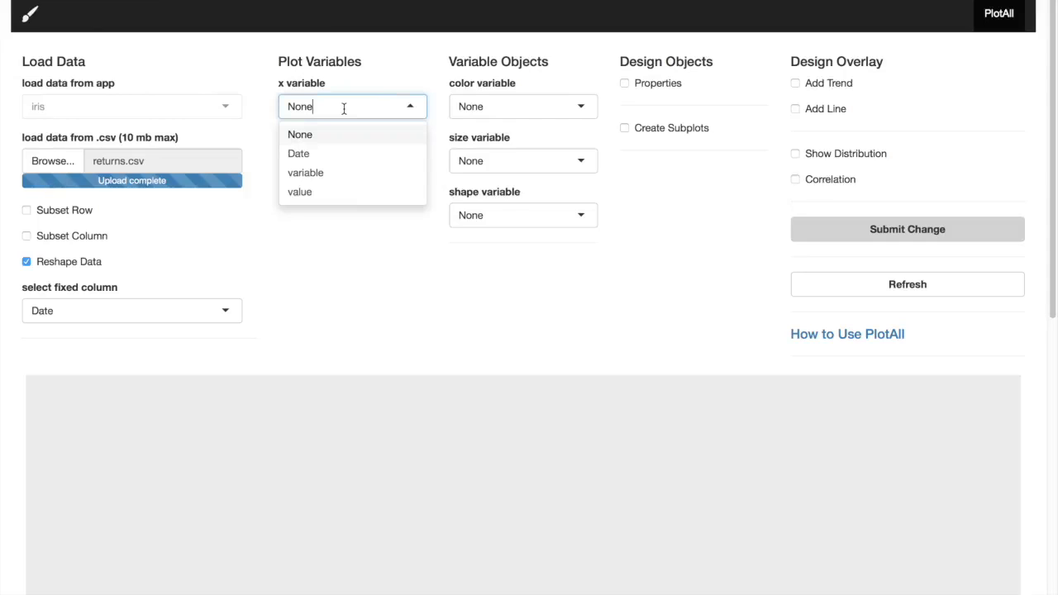
{"action": "left_click", "coordinate": [331, 158]}
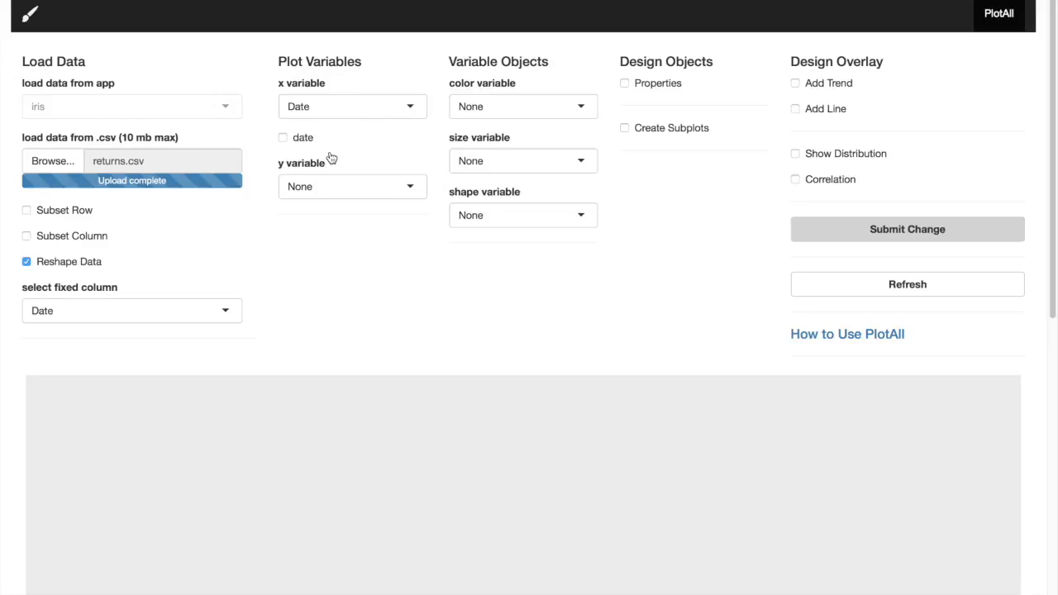
{"action": "left_click", "coordinate": [282, 139]}
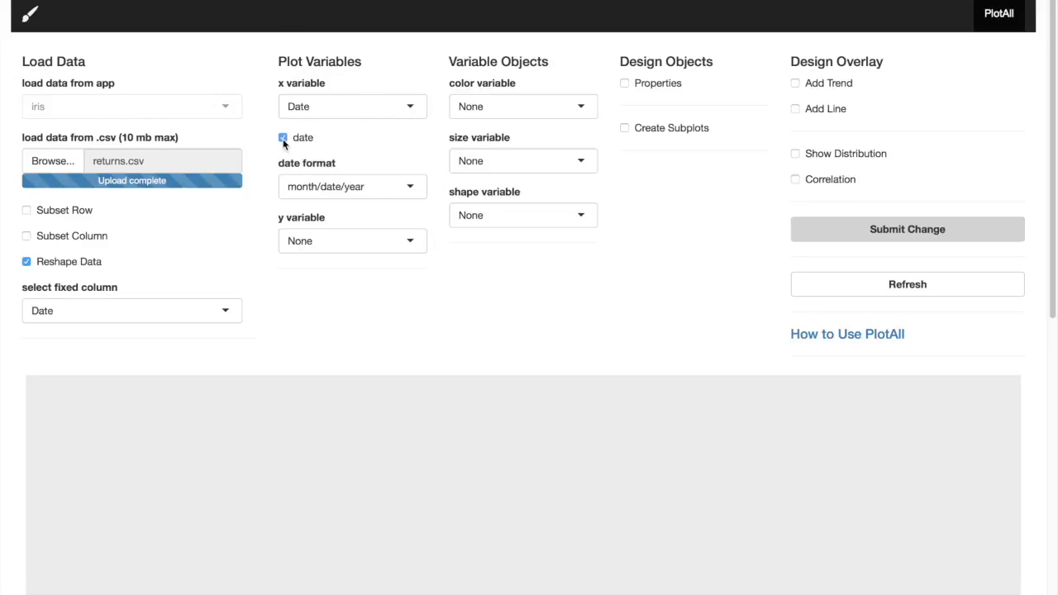
{"action": "left_click", "coordinate": [329, 197]}
{"action": "scroll", "coordinate": [355, 300], "scroll_direction": "down", "scroll_amount": 2}
{"action": "scroll", "coordinate": [356, 300], "scroll_direction": "down", "scroll_amount": 1}
{"action": "scroll", "coordinate": [357, 300], "scroll_direction": "down", "scroll_amount": 1}
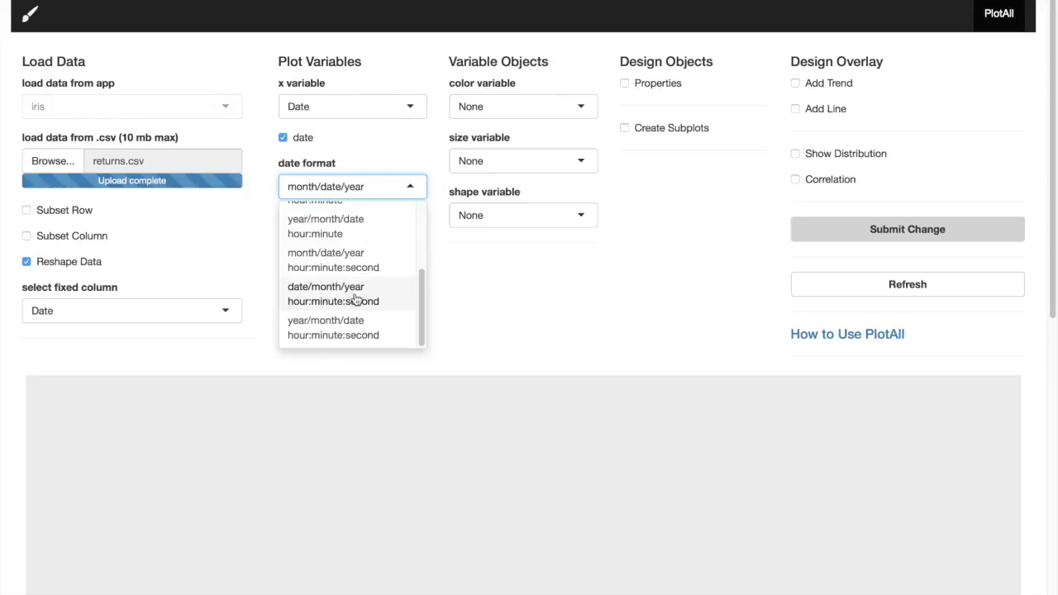
{"action": "left_click", "coordinate": [387, 147]}
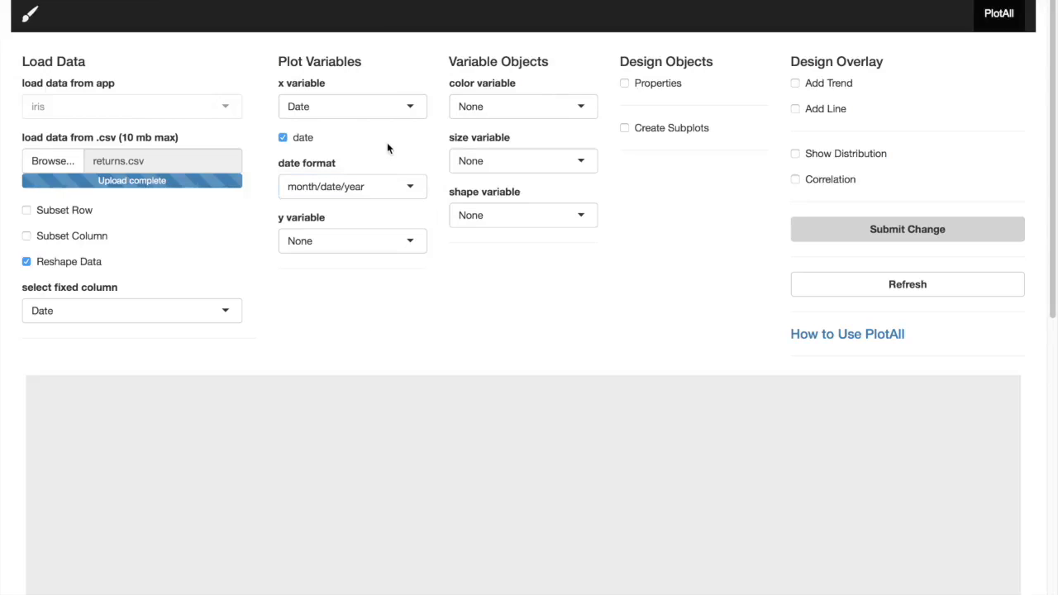
- Set the y variable to value, submit the change and examine the resulting scatter plot
{"action": "left_click", "coordinate": [353, 240]}
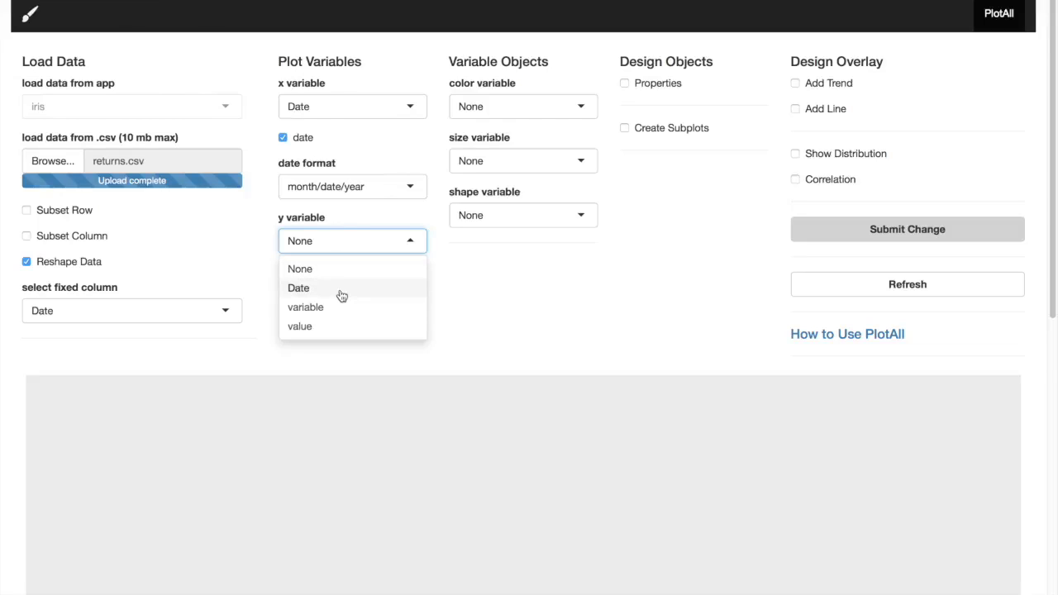
{"action": "left_click", "coordinate": [336, 326]}
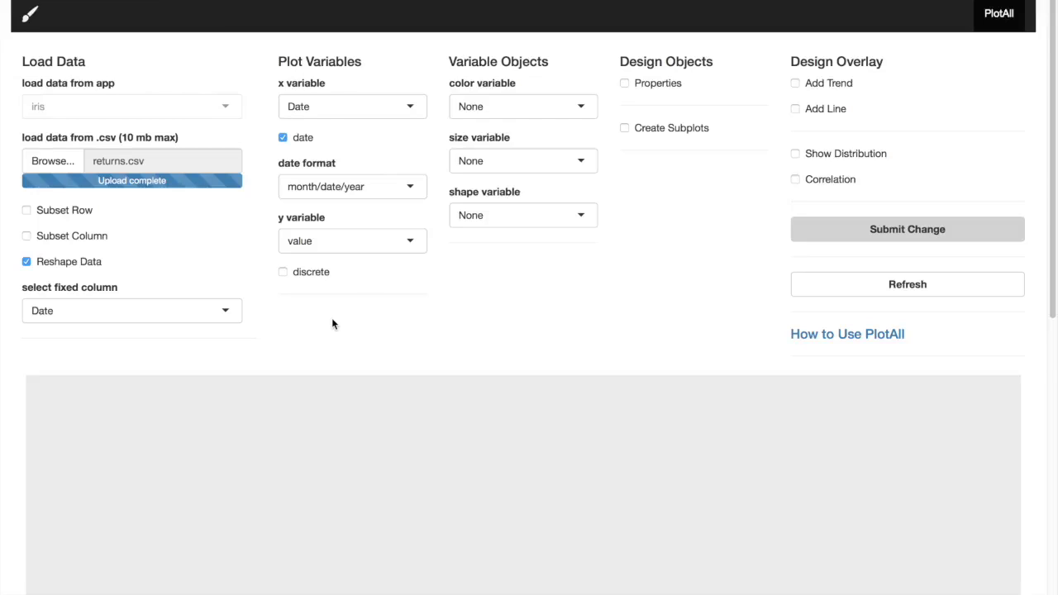
{"action": "left_click", "coordinate": [853, 239]}
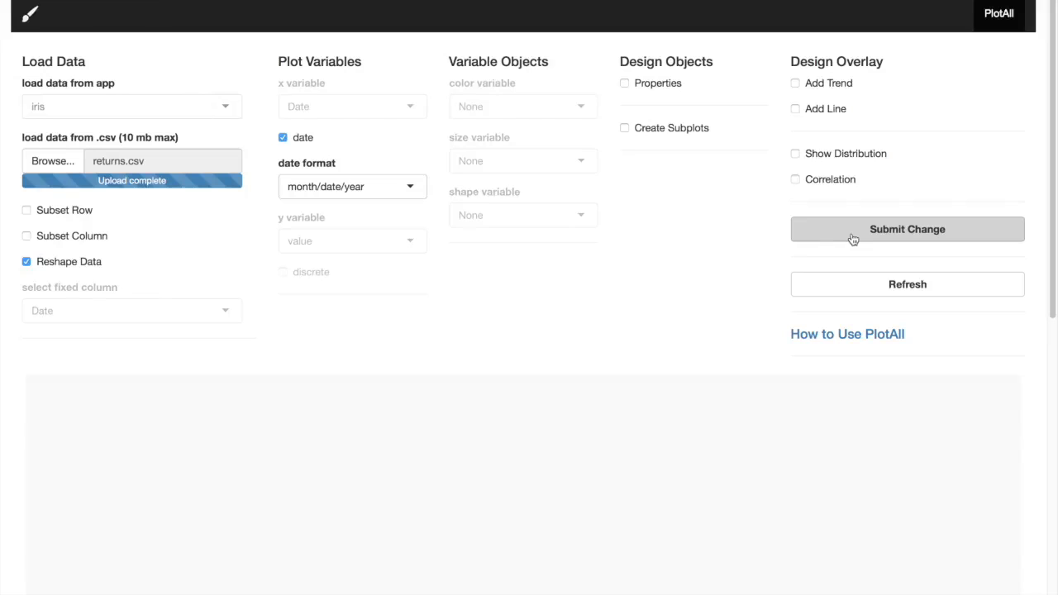
{"action": "scroll", "coordinate": [670, 376], "scroll_direction": "down", "scroll_amount": 5}
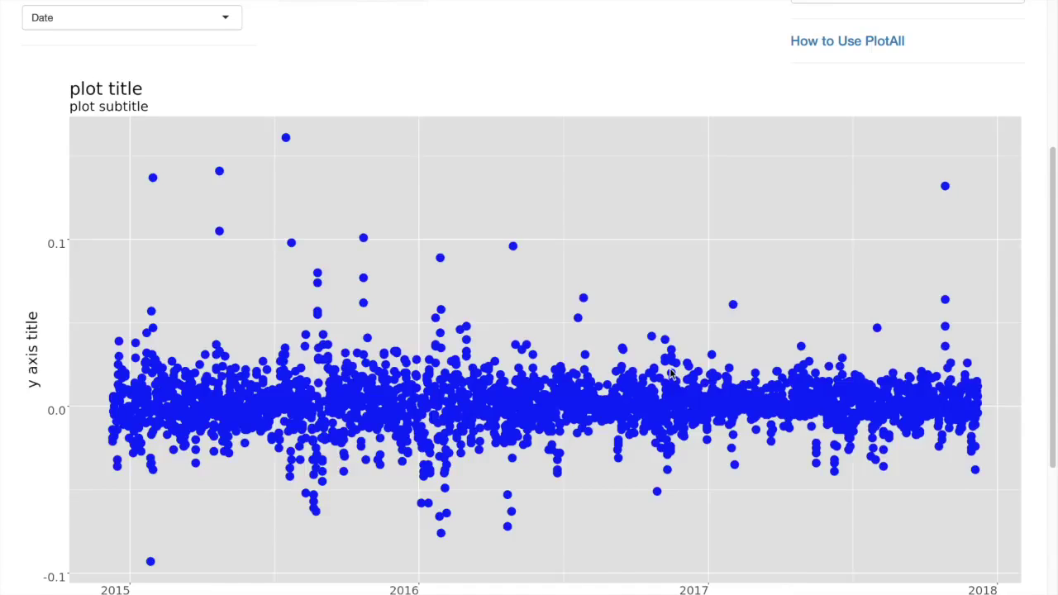
{"action": "scroll", "coordinate": [669, 376], "scroll_direction": "down", "scroll_amount": 1}
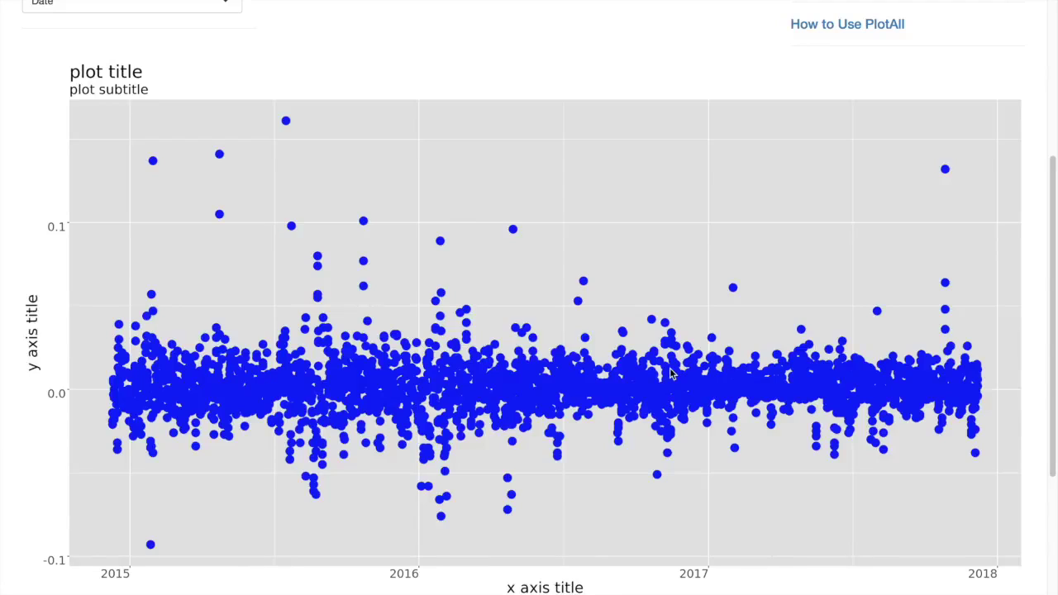
{"action": "scroll", "coordinate": [672, 374], "scroll_direction": "up", "scroll_amount": 1}
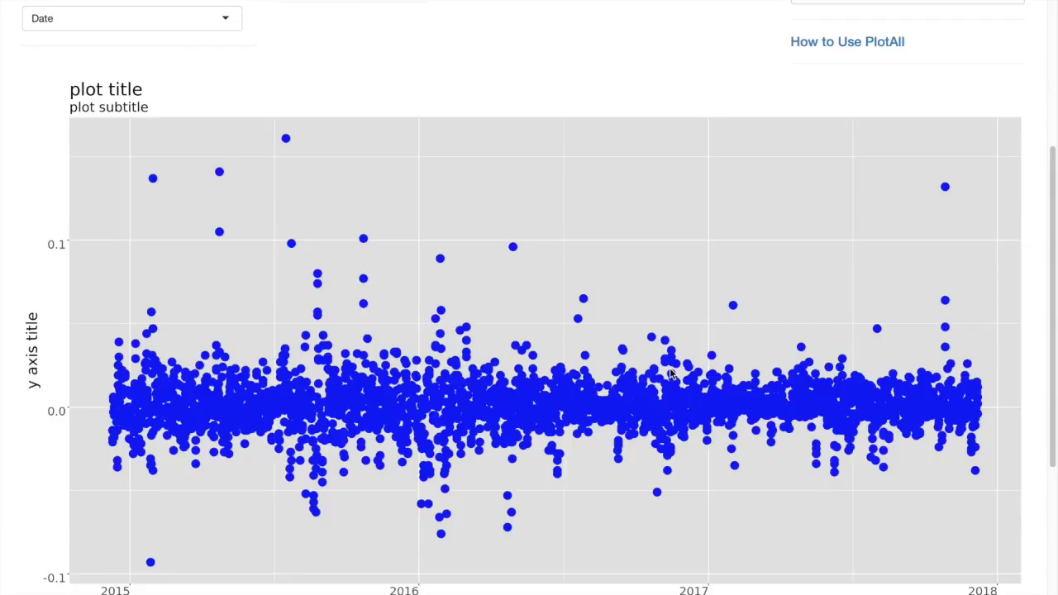
- Color the points by the column named variable, submit the change and view the updated plot
{"action": "scroll", "coordinate": [672, 374], "scroll_direction": "up", "scroll_amount": 15}
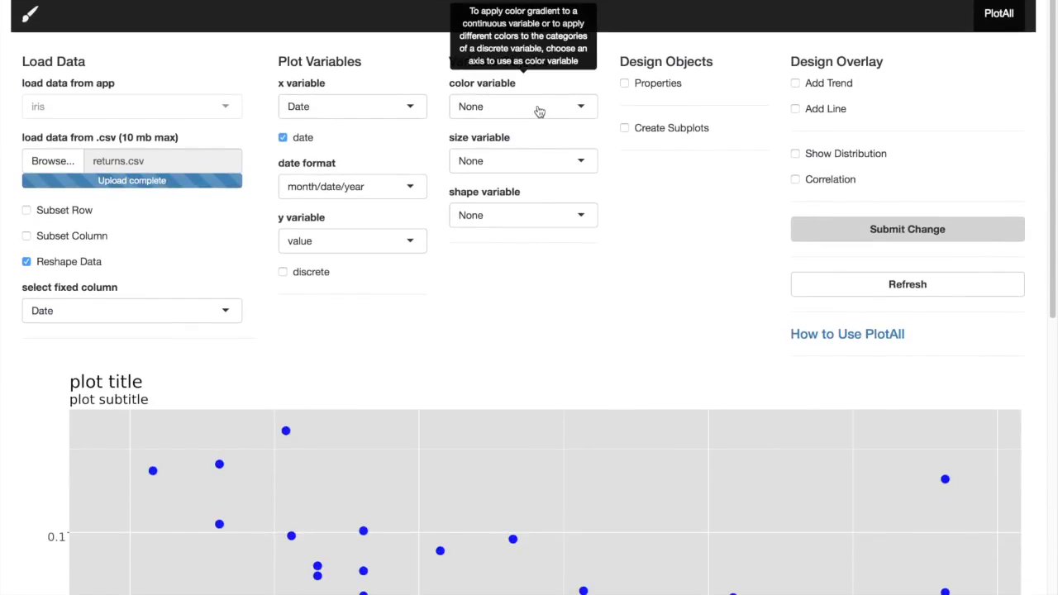
{"action": "left_click", "coordinate": [538, 107]}
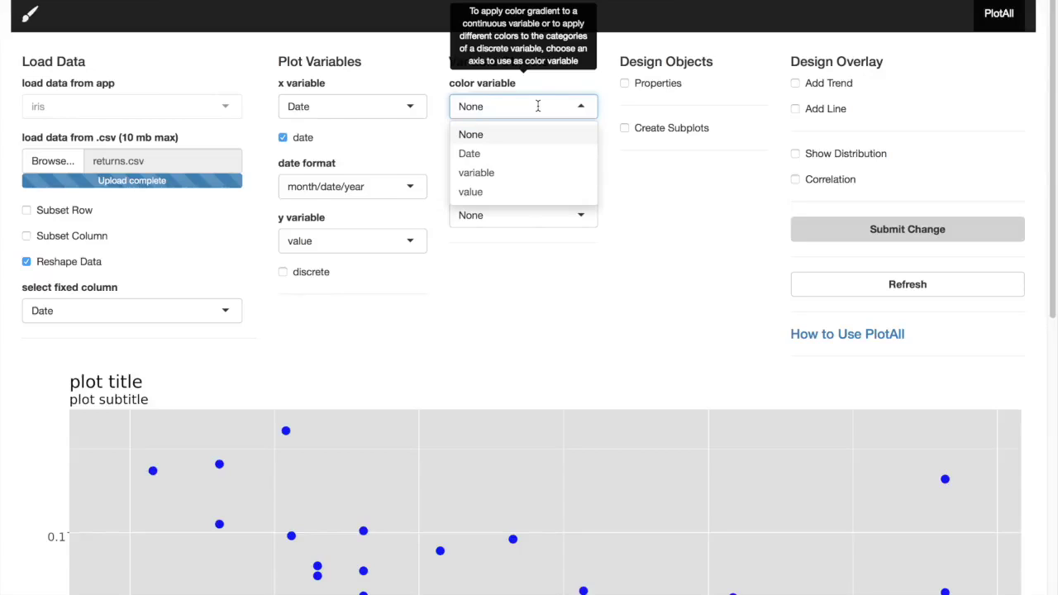
{"action": "left_click", "coordinate": [516, 176]}
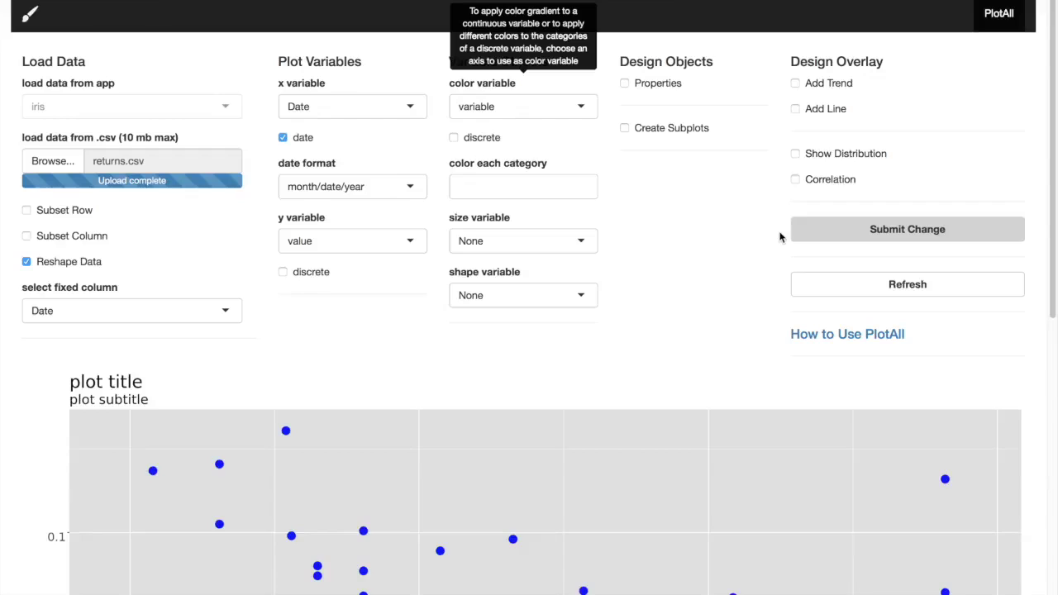
{"action": "left_click", "coordinate": [823, 241]}
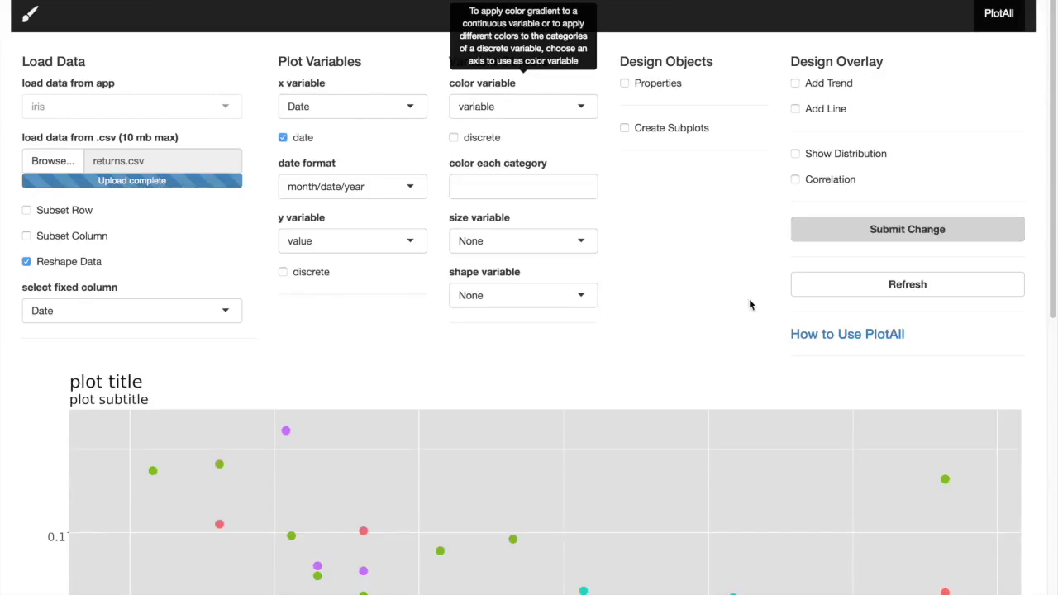
{"action": "scroll", "coordinate": [751, 302], "scroll_direction": "down", "scroll_amount": 4}
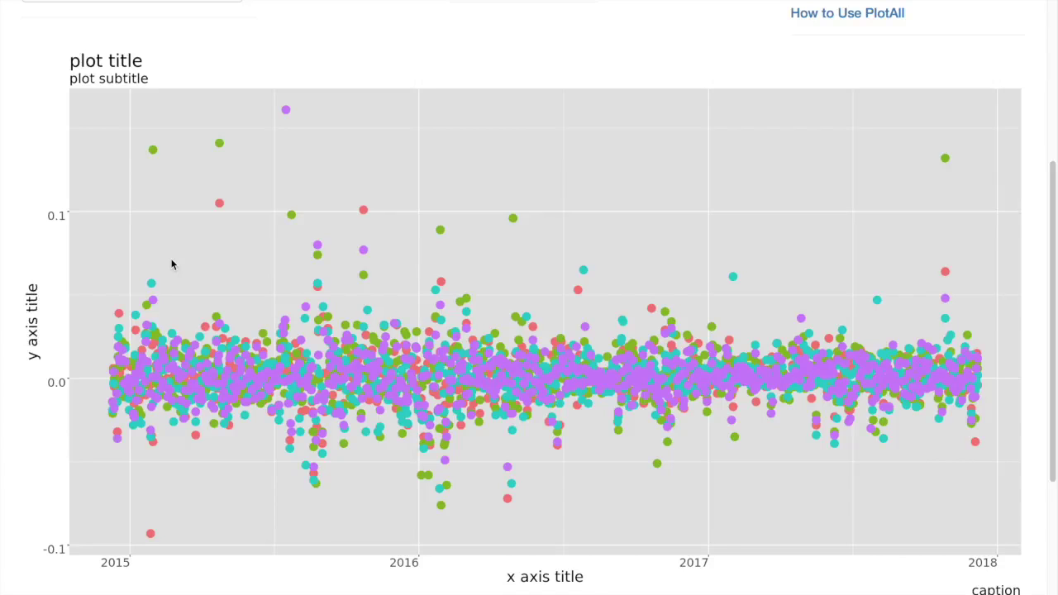
- Turn on the legend options, set the legend position to right, submit the change and examine the legend on the plot
{"action": "scroll", "coordinate": [621, 428], "scroll_direction": "down", "scroll_amount": 2}
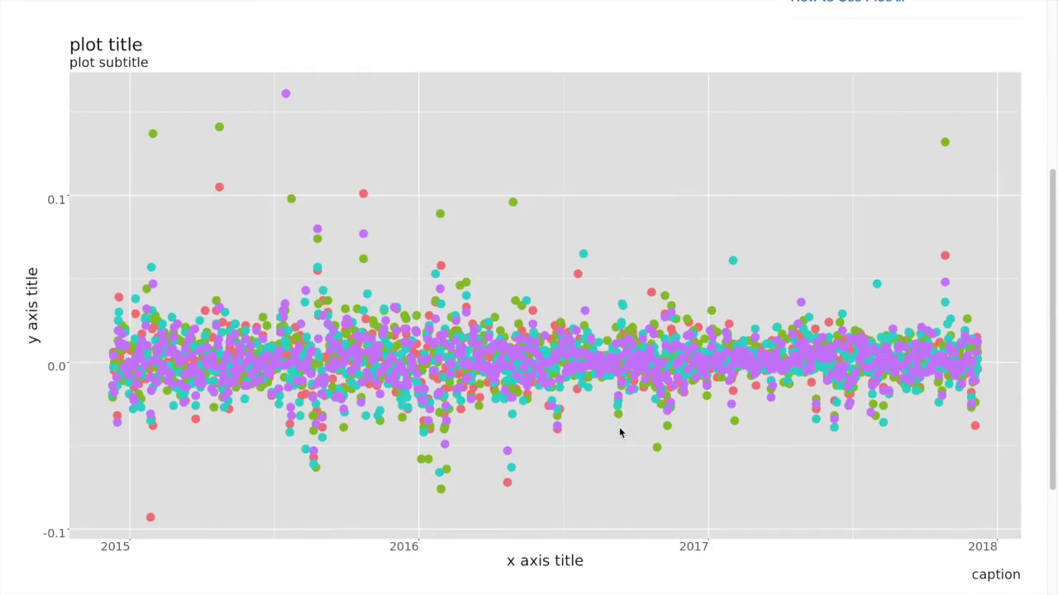
{"action": "scroll", "coordinate": [619, 426], "scroll_direction": "down", "scroll_amount": 4}
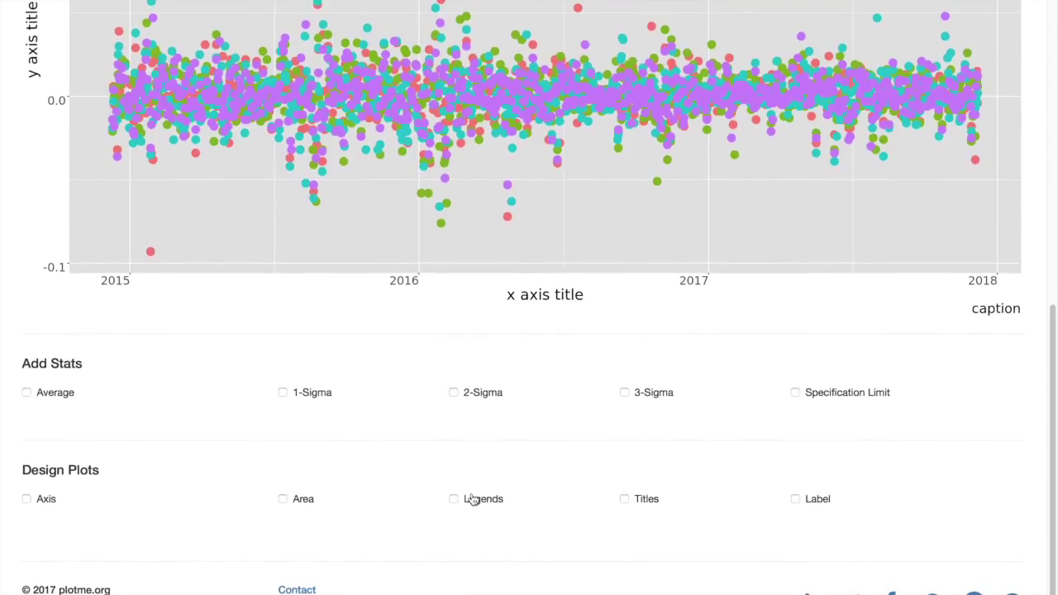
{"action": "left_click", "coordinate": [453, 499]}
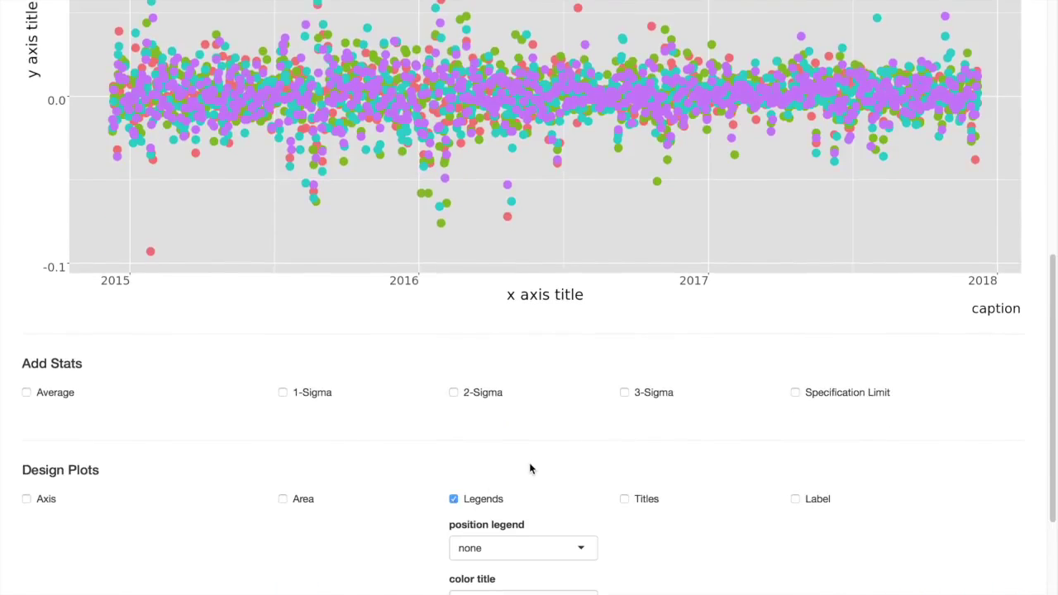
{"action": "scroll", "coordinate": [530, 464], "scroll_direction": "down", "scroll_amount": 4}
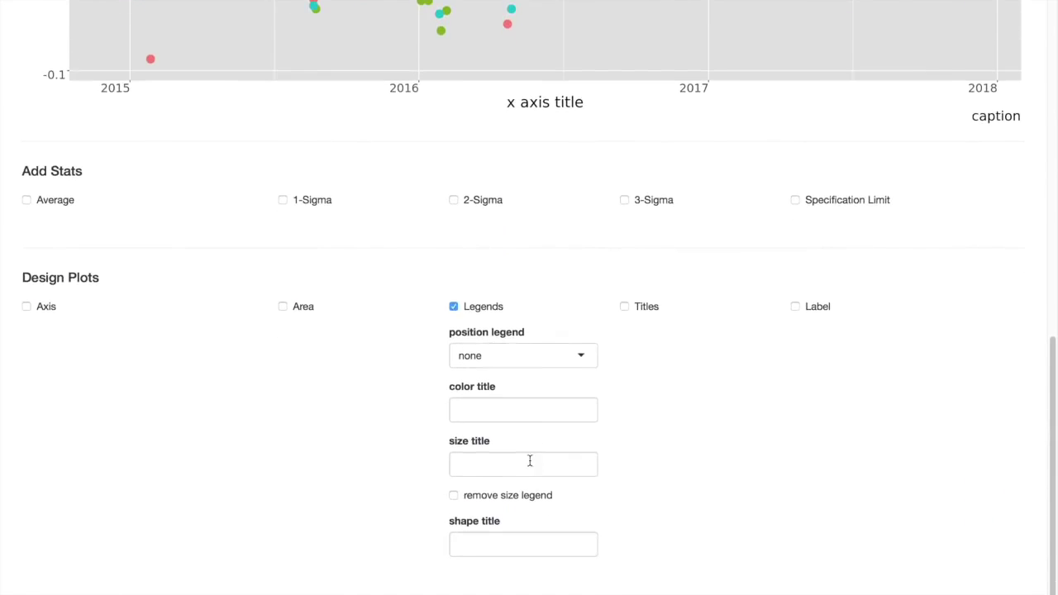
{"action": "left_click", "coordinate": [558, 347]}
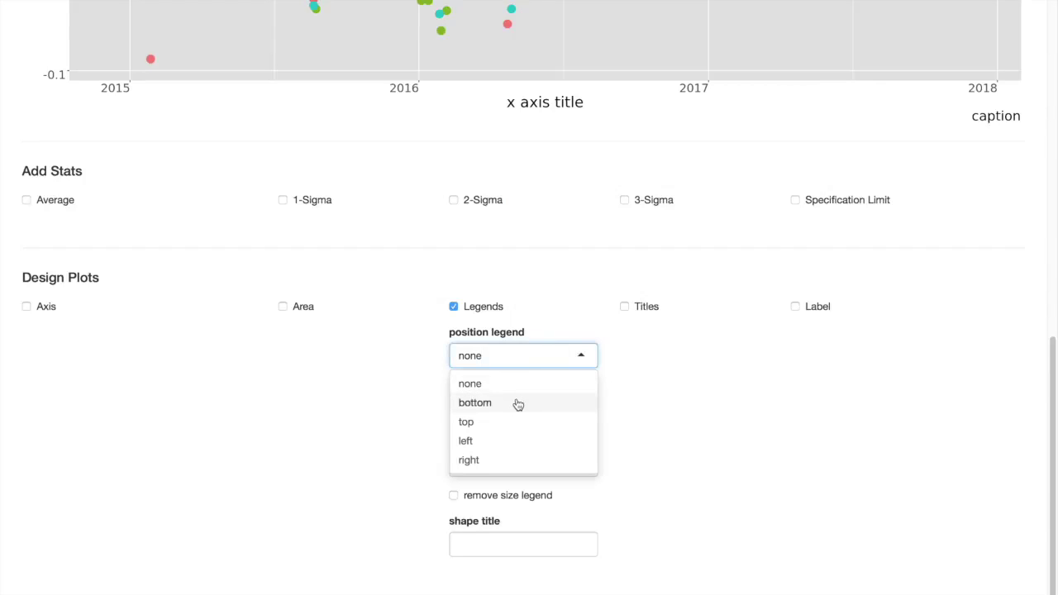
{"action": "left_click", "coordinate": [519, 460]}
{"action": "scroll", "coordinate": [741, 303], "scroll_direction": "up", "scroll_amount": 12}
{"action": "left_click", "coordinate": [851, 232]}
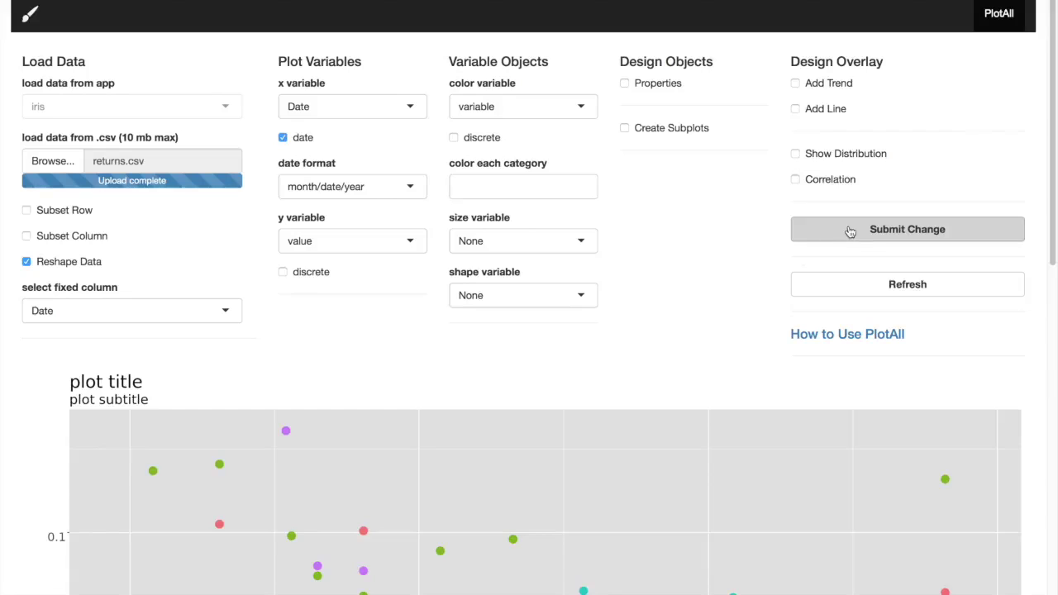
{"action": "scroll", "coordinate": [531, 420], "scroll_direction": "down", "scroll_amount": 5}
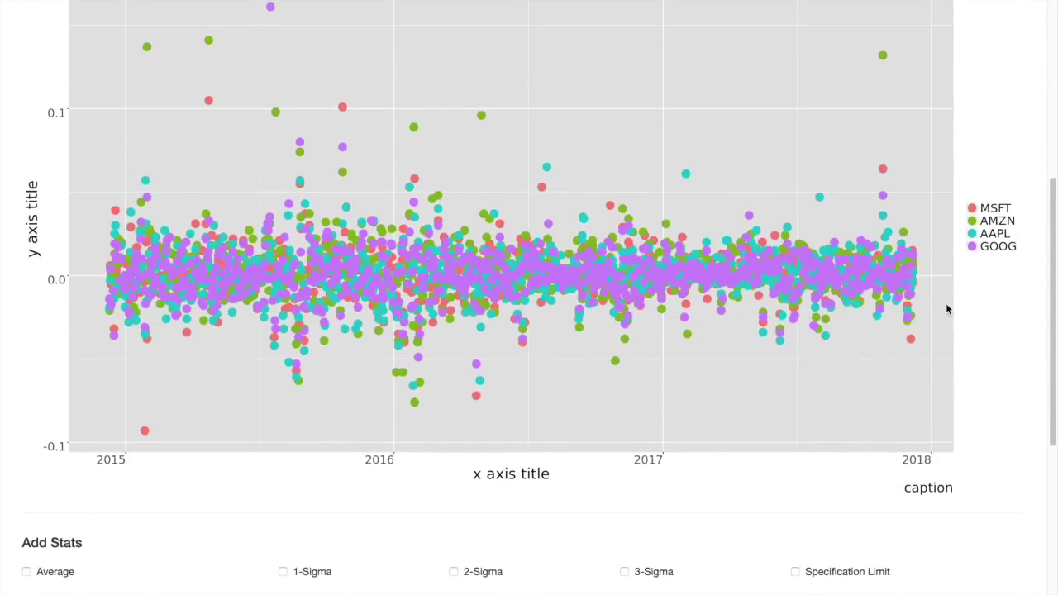
{"action": "scroll", "coordinate": [947, 309], "scroll_direction": "up", "scroll_amount": 1}
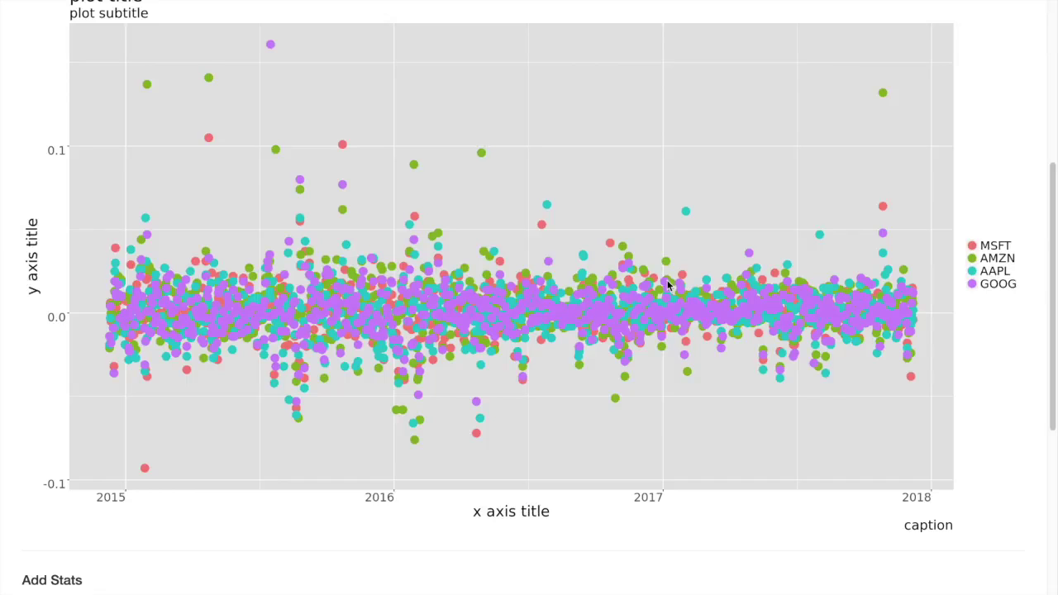
- Try to hide the legend by turning off the Legends design option and submitting the change
{"action": "scroll", "coordinate": [670, 285], "scroll_direction": "down", "scroll_amount": 5}
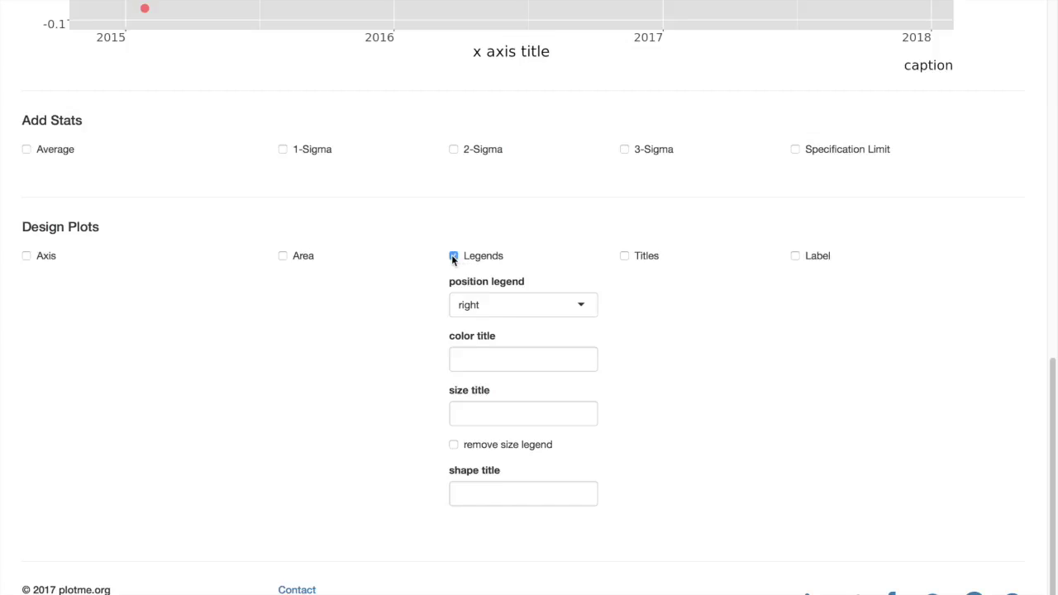
{"action": "left_click", "coordinate": [453, 256]}
{"action": "scroll", "coordinate": [750, 312], "scroll_direction": "up", "scroll_amount": 7}
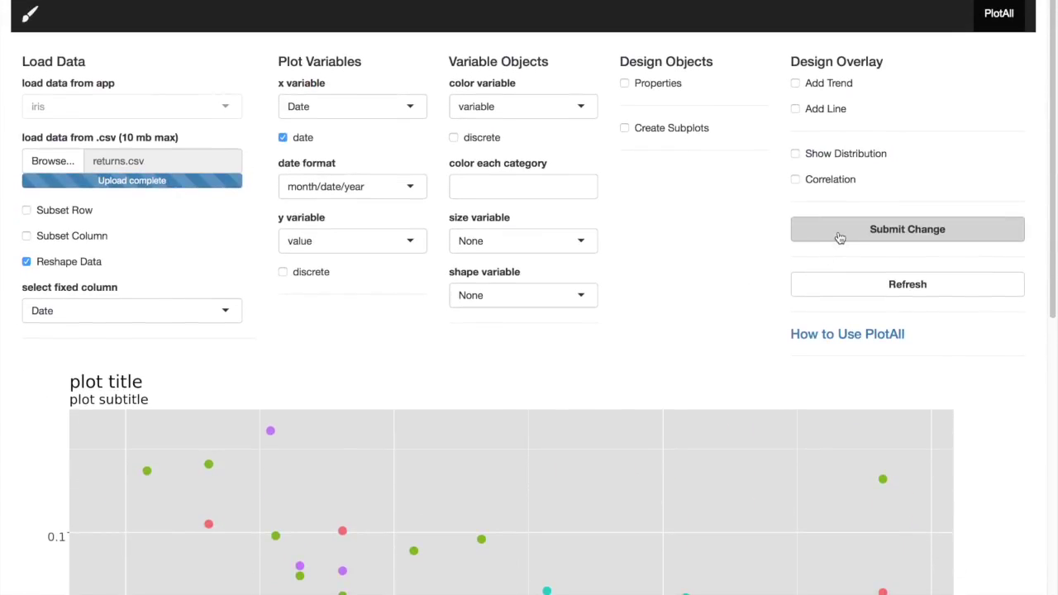
{"action": "left_click", "coordinate": [833, 238]}
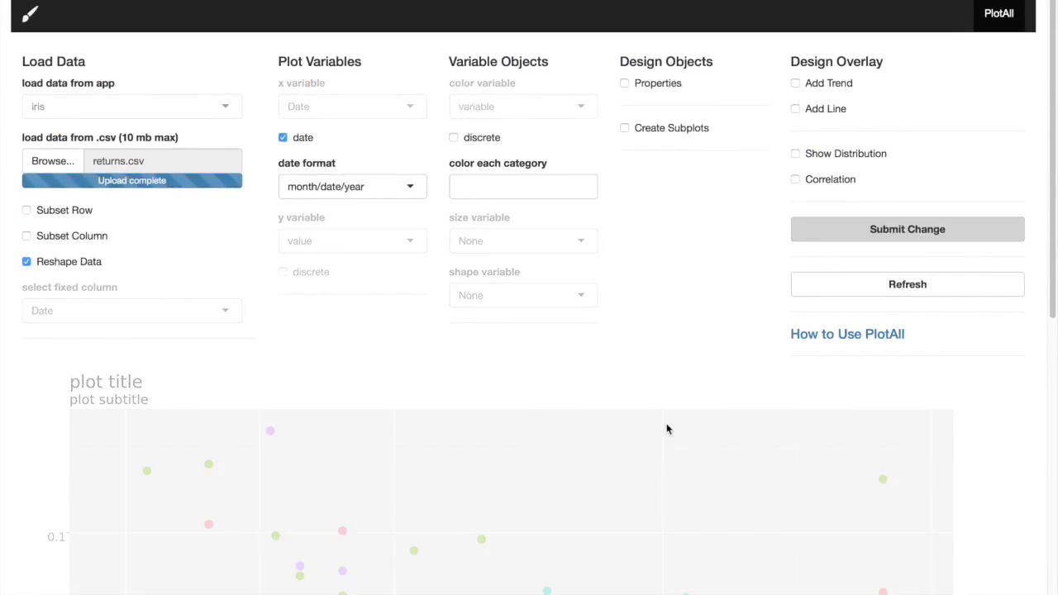
{"action": "scroll", "coordinate": [668, 429], "scroll_direction": "down", "scroll_amount": 7}
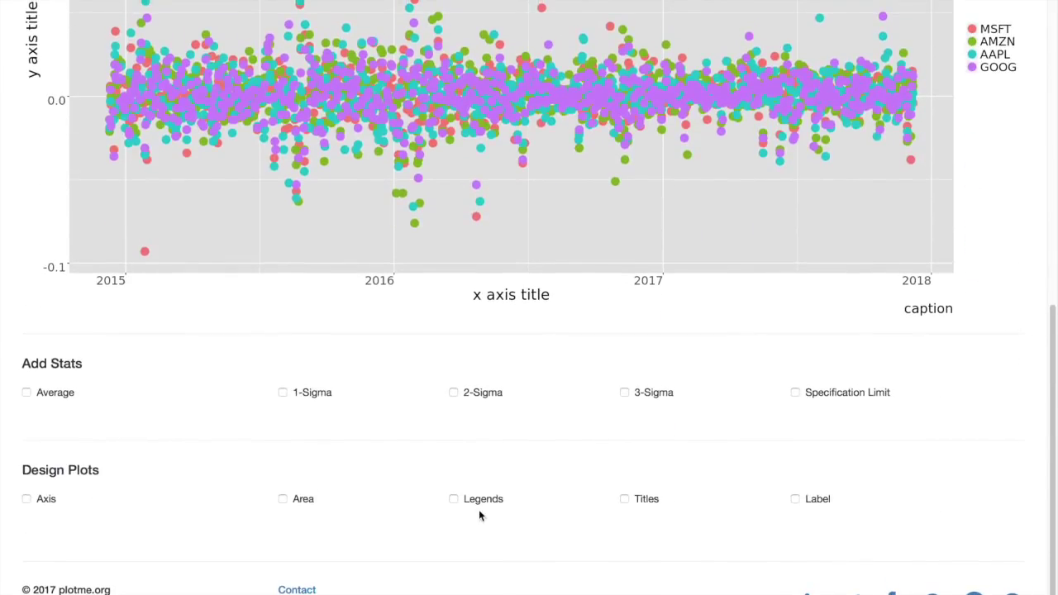
- Turn the legend options back on, set the legend position to none and submit the change
{"action": "left_click", "coordinate": [453, 499]}
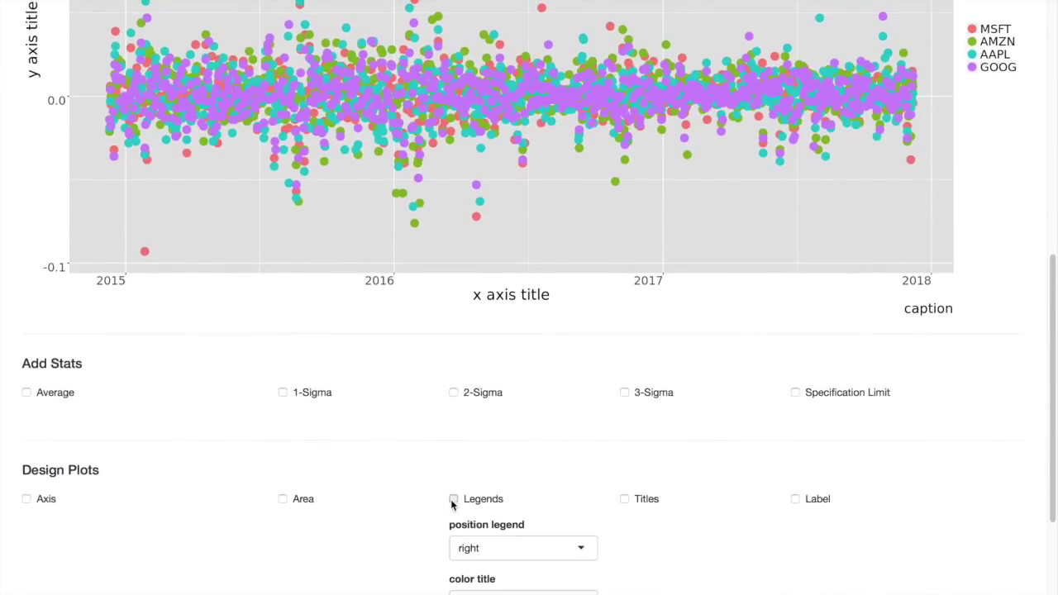
{"action": "left_click", "coordinate": [486, 550]}
{"action": "left_click", "coordinate": [471, 572]}
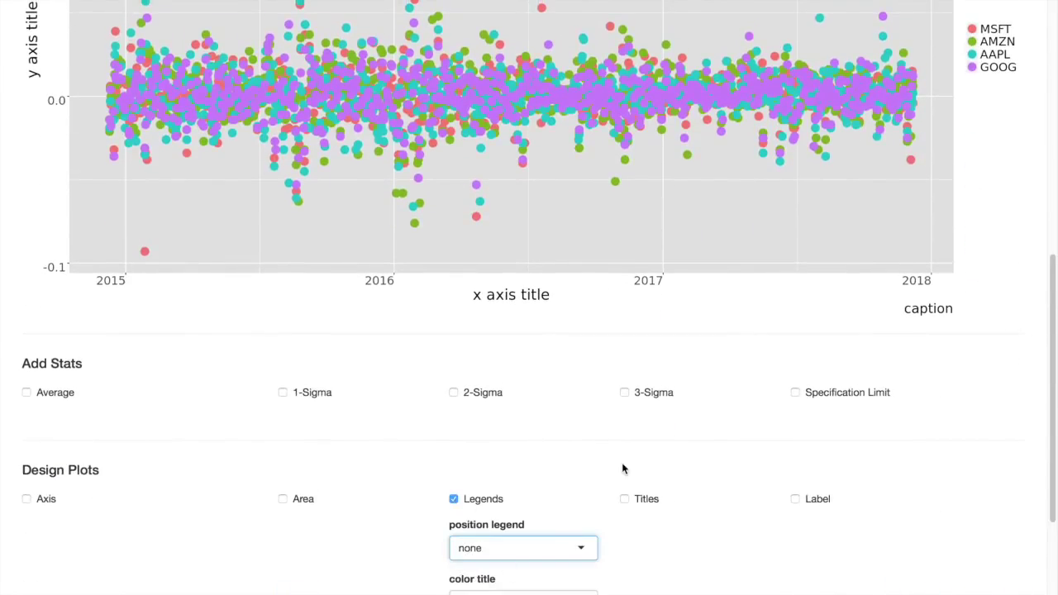
{"action": "scroll", "coordinate": [626, 397], "scroll_direction": "up", "scroll_amount": 10}
{"action": "left_click", "coordinate": [819, 232]}
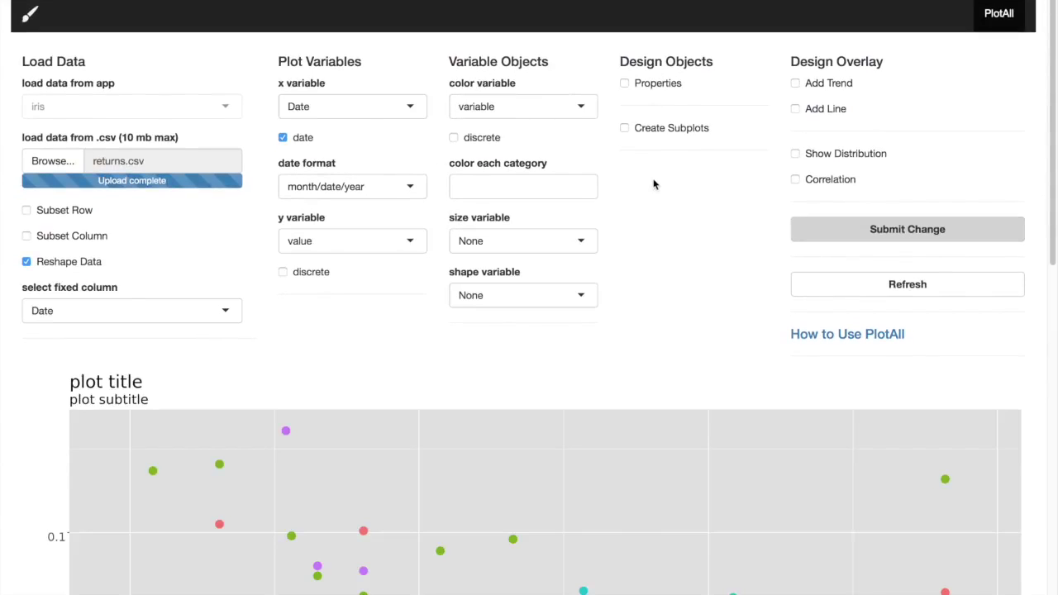
- Create subplots with variable as the first subplot variable, submit the change and compare the panels for each stock
{"action": "left_click", "coordinate": [625, 129]}
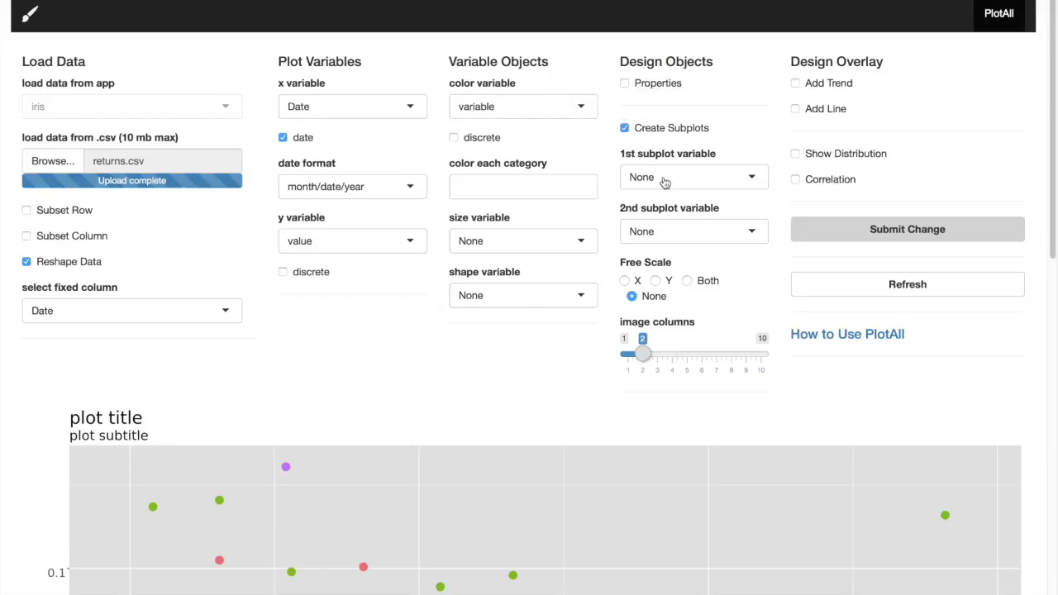
{"action": "left_click", "coordinate": [665, 182]}
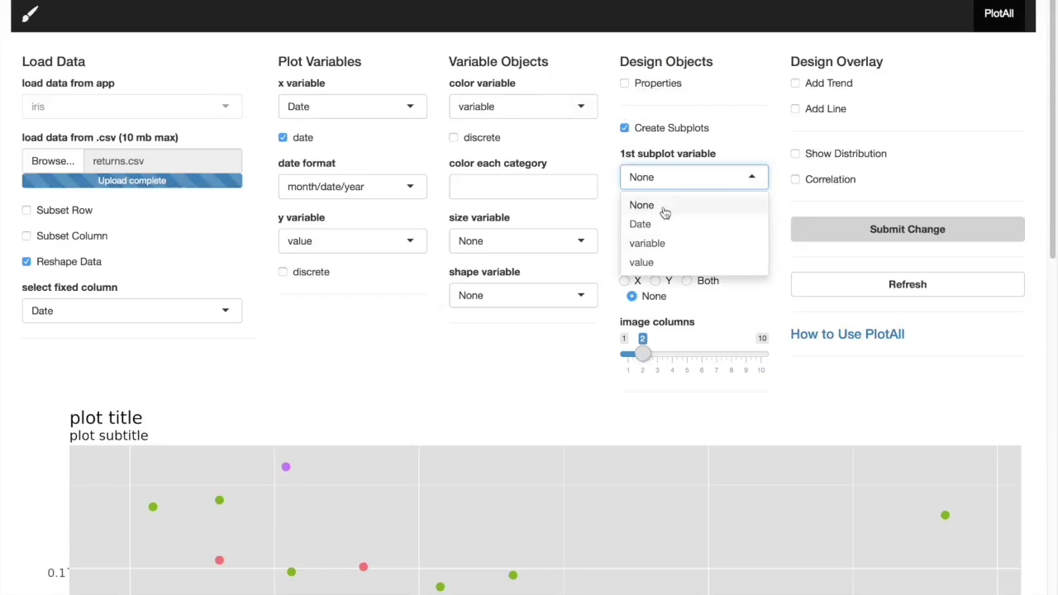
{"action": "left_click", "coordinate": [663, 245]}
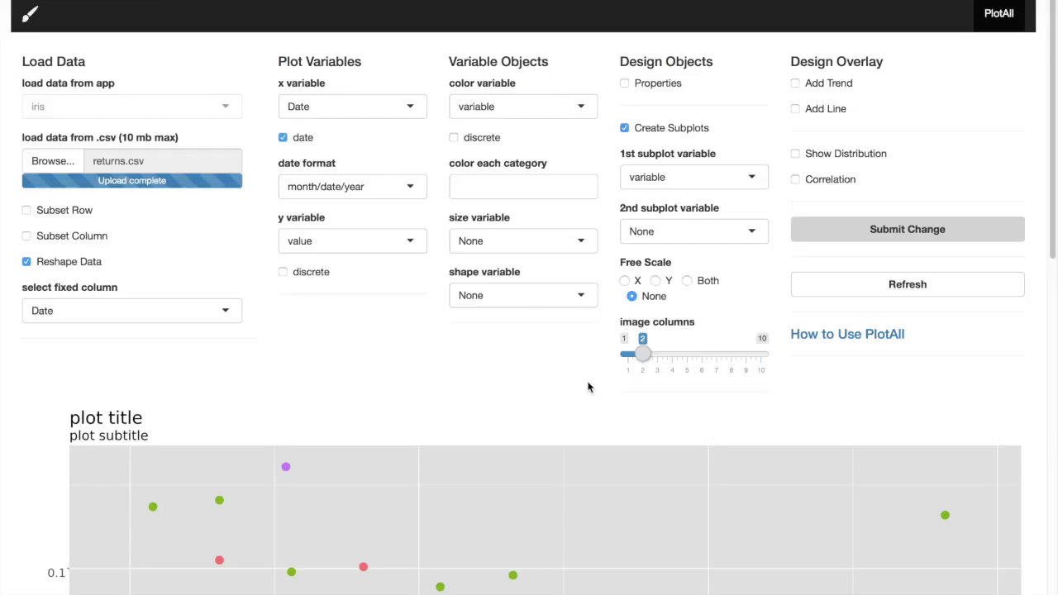
{"action": "left_click", "coordinate": [840, 236]}
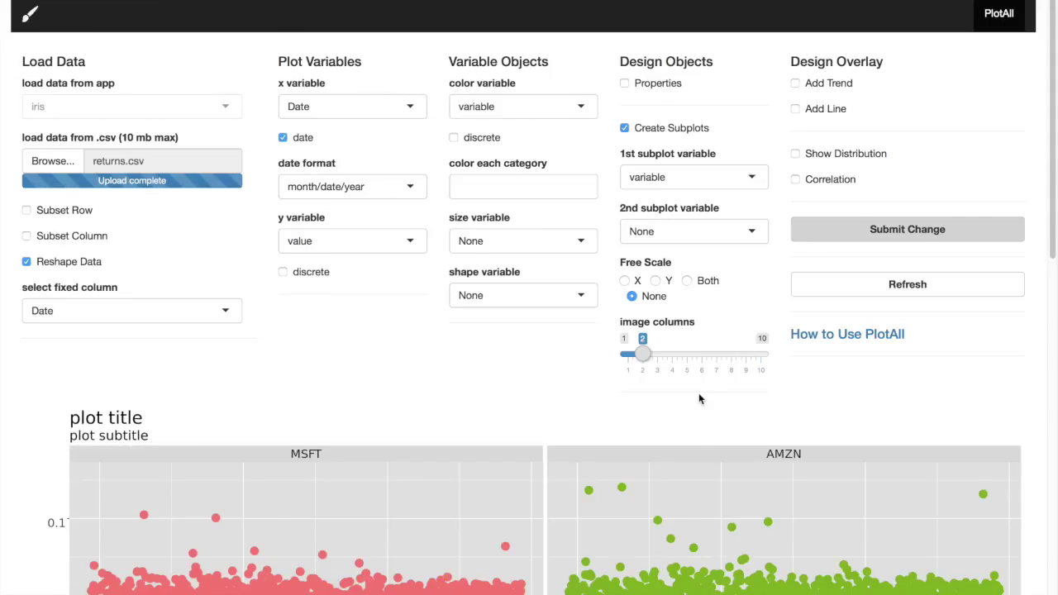
{"action": "scroll", "coordinate": [699, 399], "scroll_direction": "down", "scroll_amount": 5}
{"action": "scroll", "coordinate": [699, 400], "scroll_direction": "up", "scroll_amount": 1}
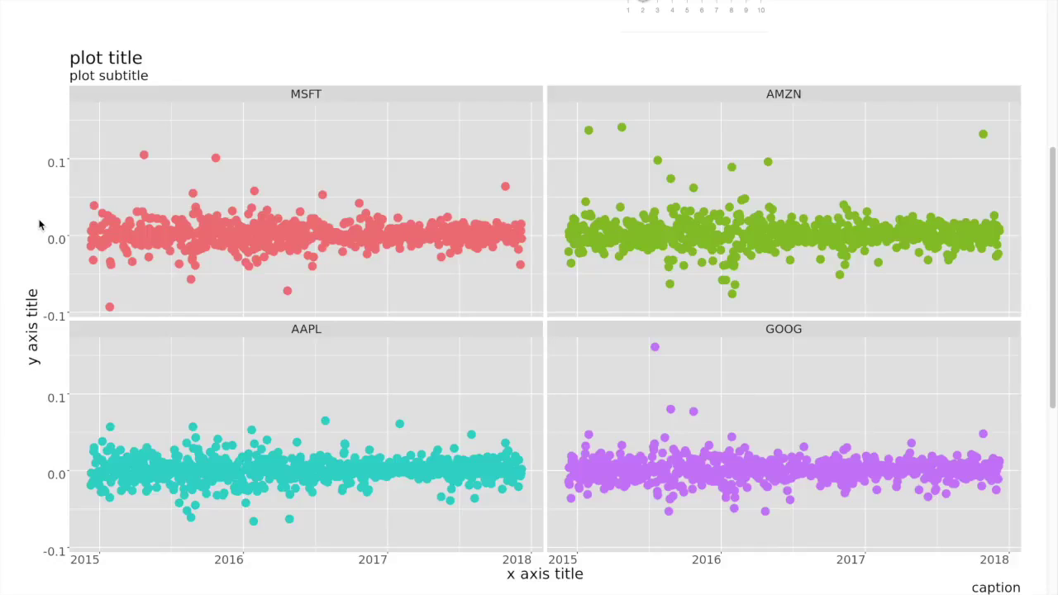
{"action": "scroll", "coordinate": [399, 91], "scroll_direction": "up", "scroll_amount": 5}
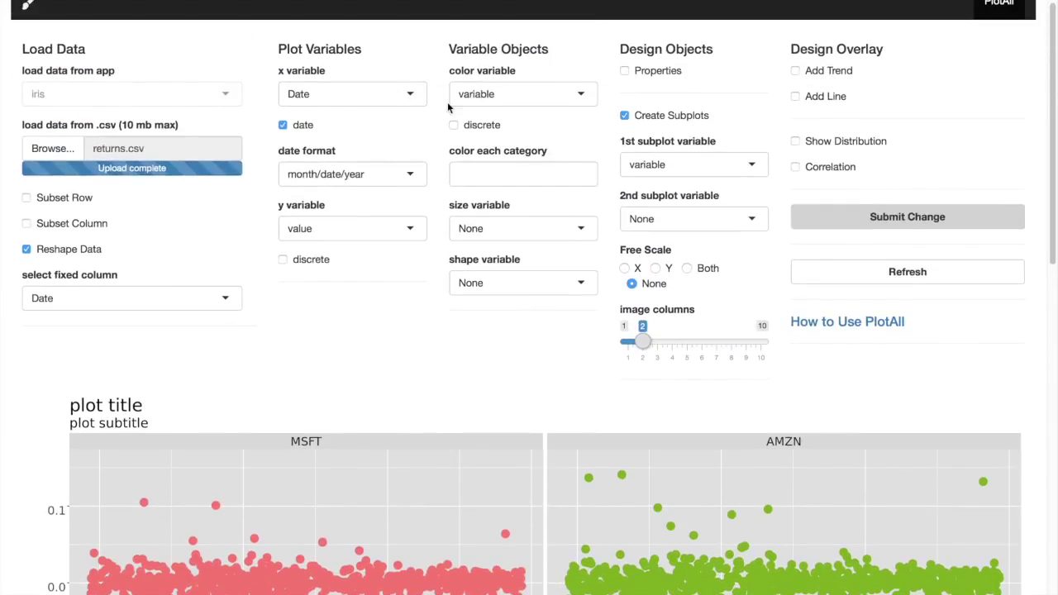
{"action": "mouse_move", "coordinate": [490, 109]}
{"action": "scroll", "coordinate": [137, 3], "scroll_direction": "down", "scroll_amount": 5}
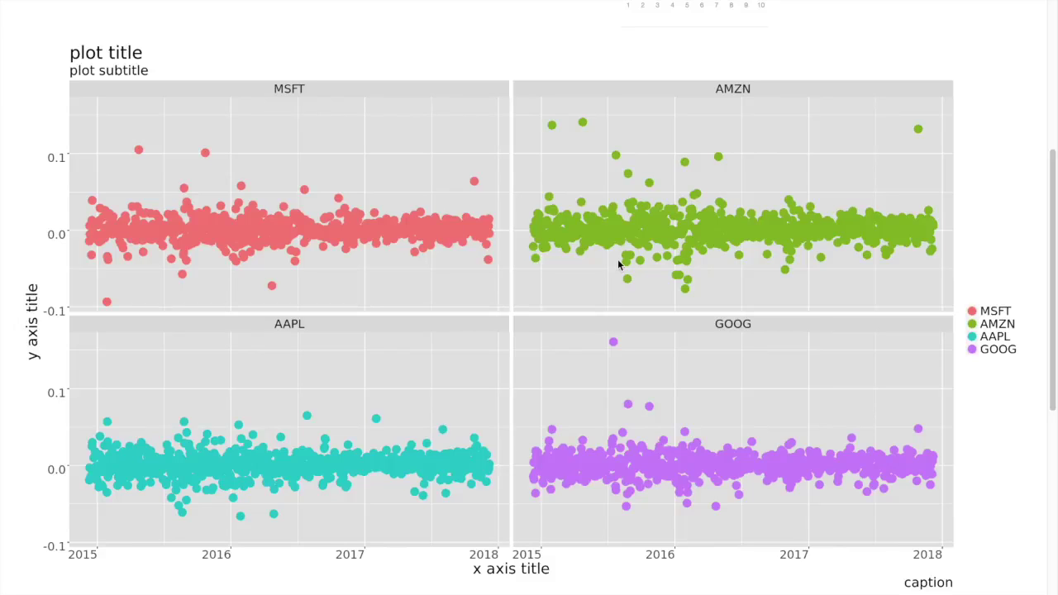
- Show the distribution of the returns as a Histogram, submit the change and examine each stock's panel
{"action": "scroll", "coordinate": [618, 264], "scroll_direction": "up", "scroll_amount": 4}
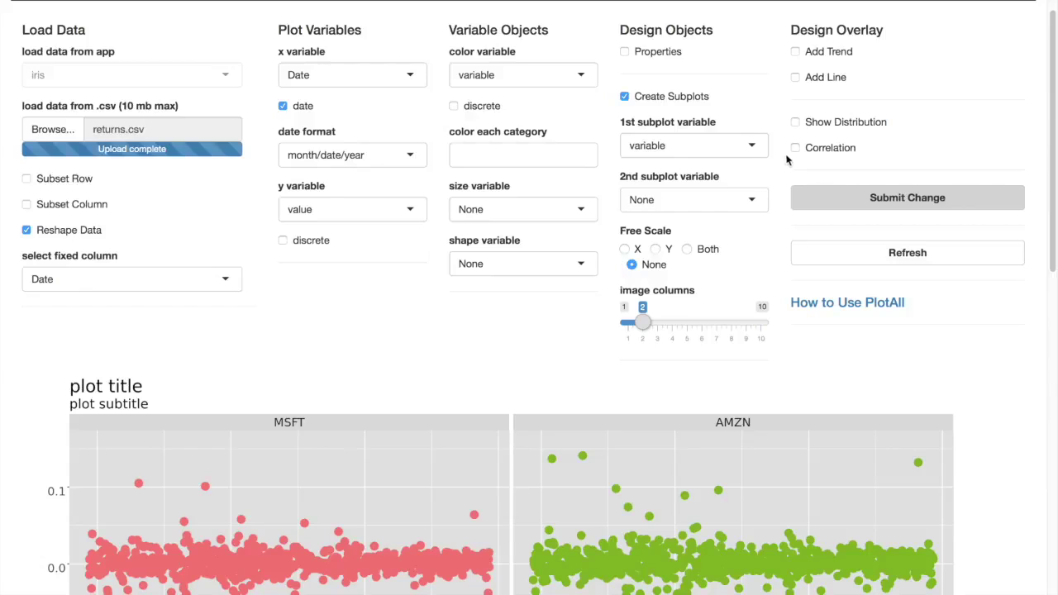
{"action": "left_click", "coordinate": [797, 128]}
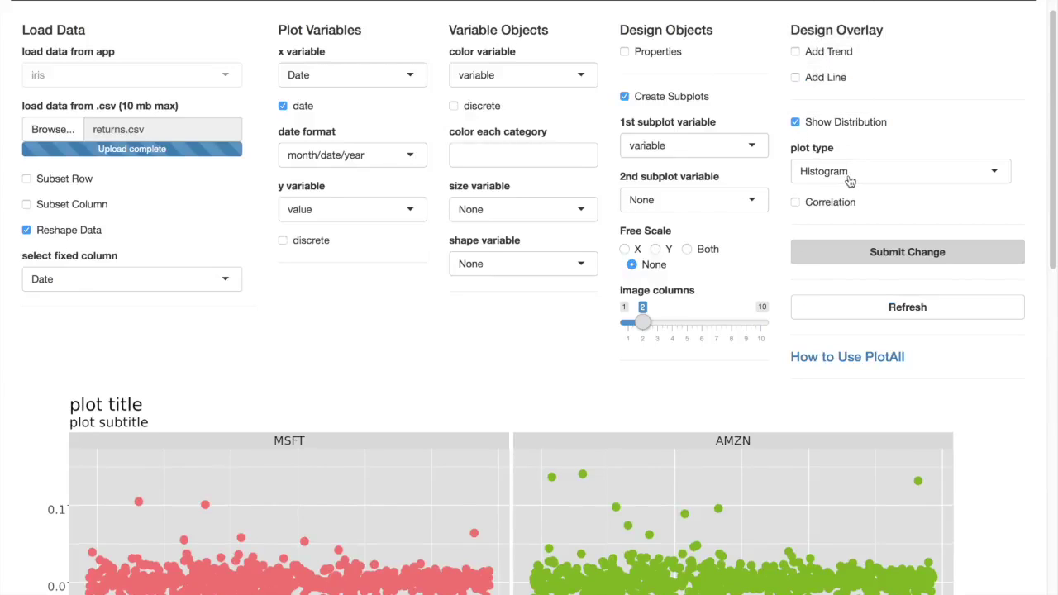
{"action": "left_click", "coordinate": [864, 262]}
{"action": "scroll", "coordinate": [671, 385], "scroll_direction": "down", "scroll_amount": 5}
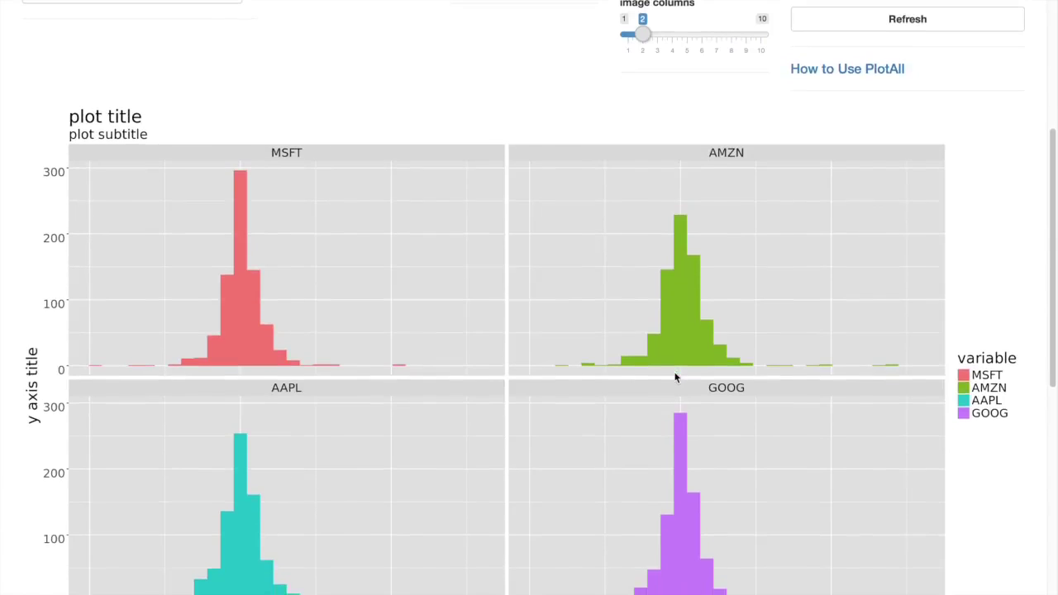
{"action": "scroll", "coordinate": [674, 376], "scroll_direction": "down", "scroll_amount": 1}
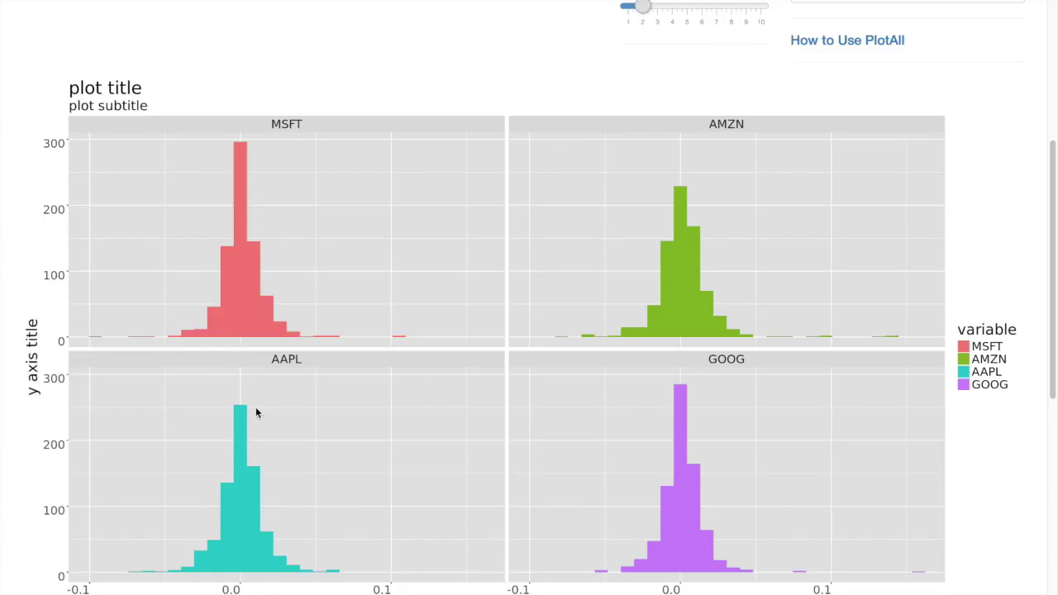
{"action": "scroll", "coordinate": [255, 406], "scroll_direction": "down", "scroll_amount": 2}
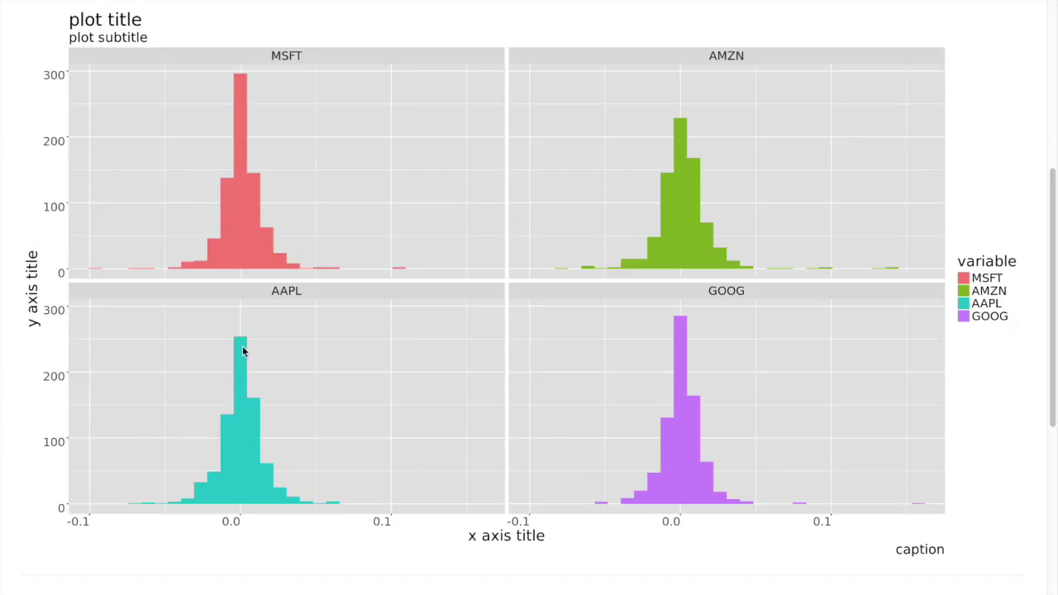
{"action": "scroll", "coordinate": [684, 248], "scroll_direction": "up", "scroll_amount": 5}
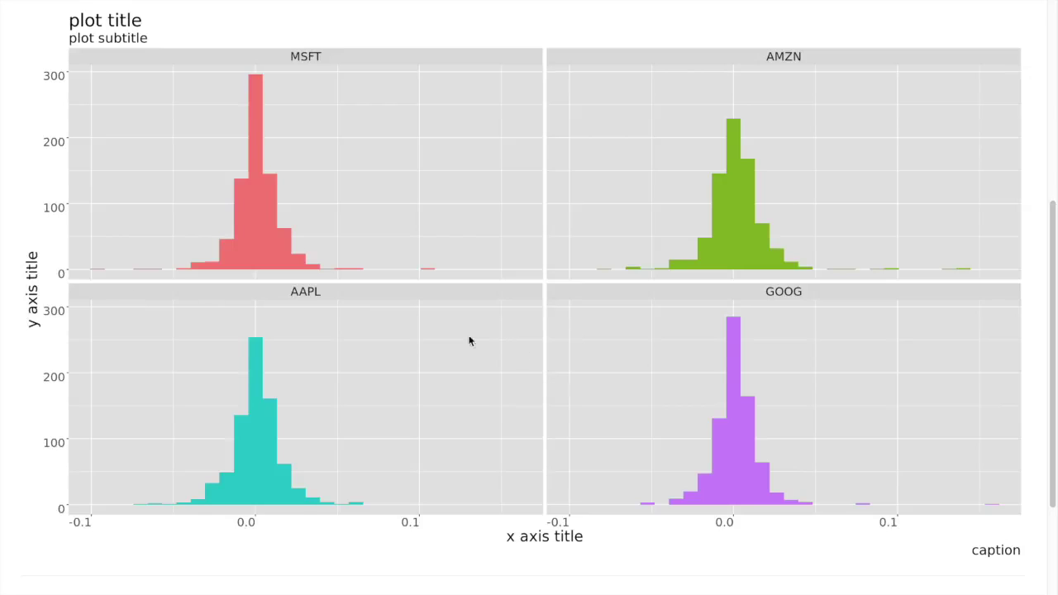
- Change the distribution plot type to Polygon, submit the change and examine the curves for each stock
{"action": "scroll", "coordinate": [620, 314], "scroll_direction": "up", "scroll_amount": 2}
{"action": "scroll", "coordinate": [620, 310], "scroll_direction": "up", "scroll_amount": 2}
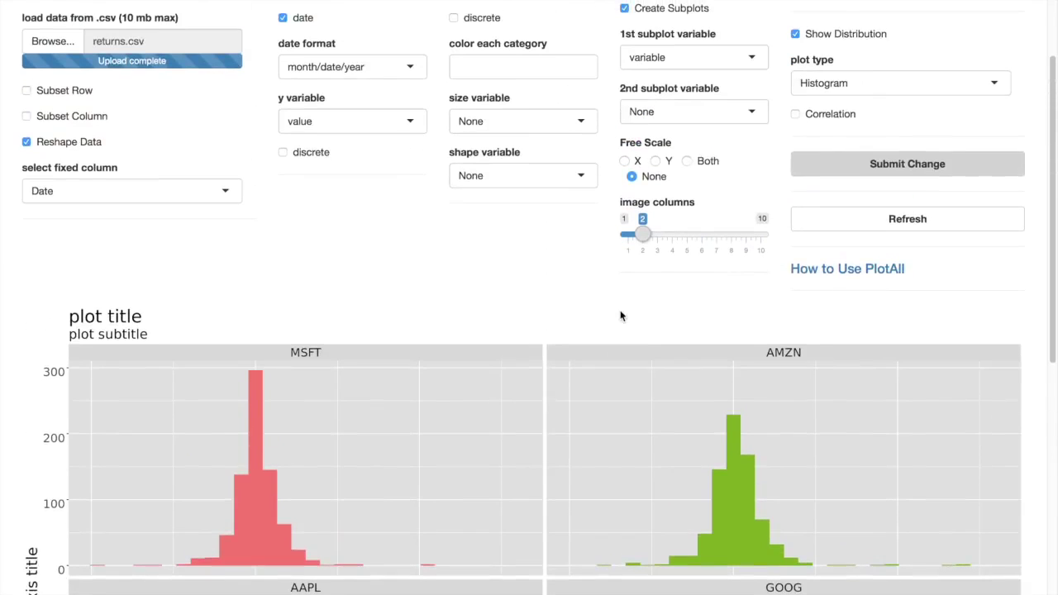
{"action": "left_click", "coordinate": [852, 91]}
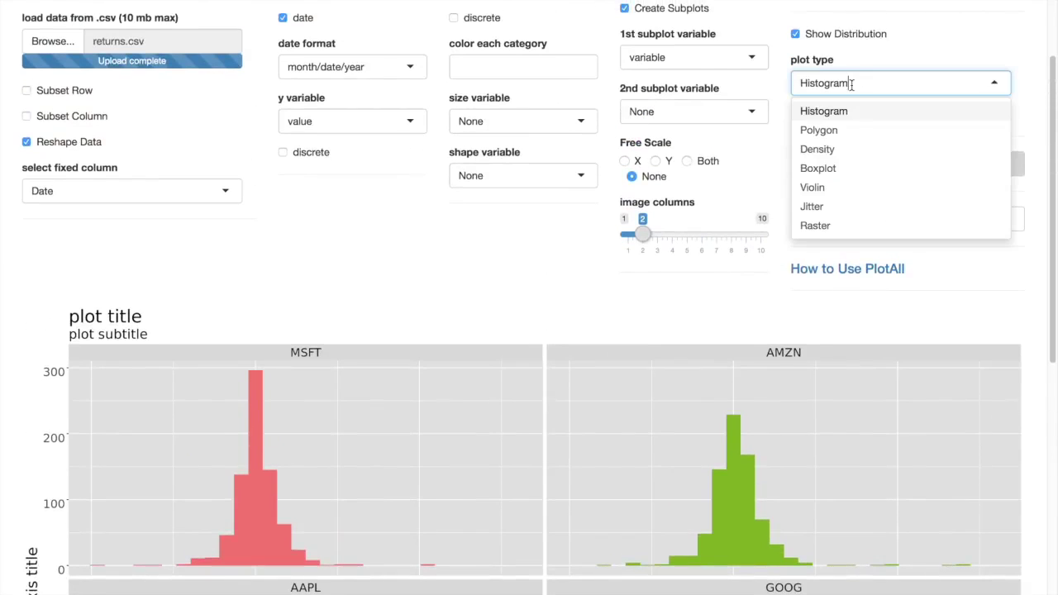
{"action": "left_click", "coordinate": [845, 132]}
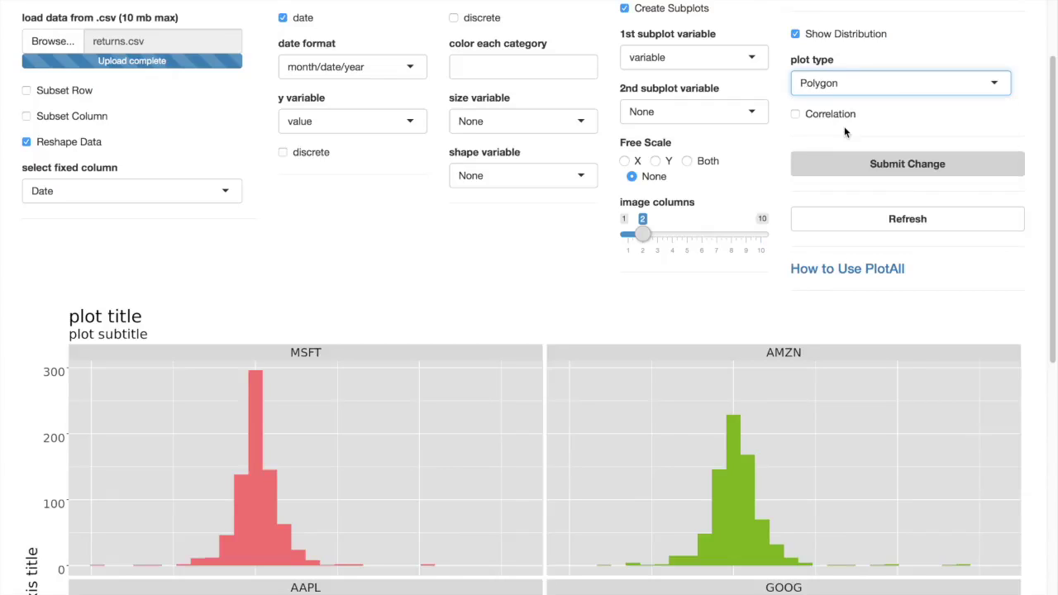
{"action": "left_click", "coordinate": [804, 164]}
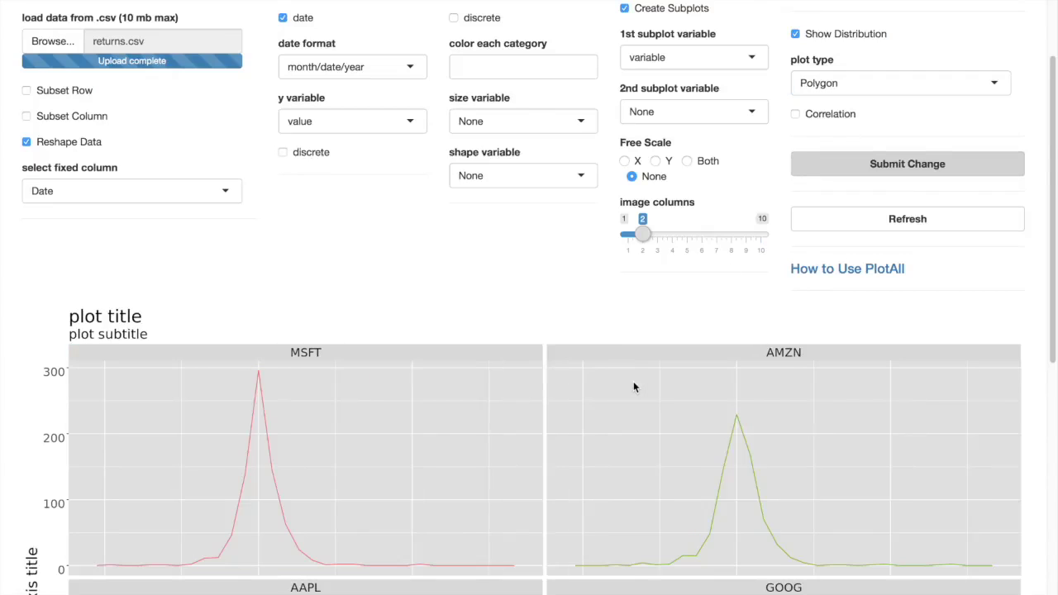
{"action": "scroll", "coordinate": [633, 386], "scroll_direction": "down", "scroll_amount": 5}
{"action": "scroll", "coordinate": [633, 386], "scroll_direction": "up", "scroll_amount": 2}
{"action": "scroll", "coordinate": [633, 383], "scroll_direction": "up", "scroll_amount": 1}
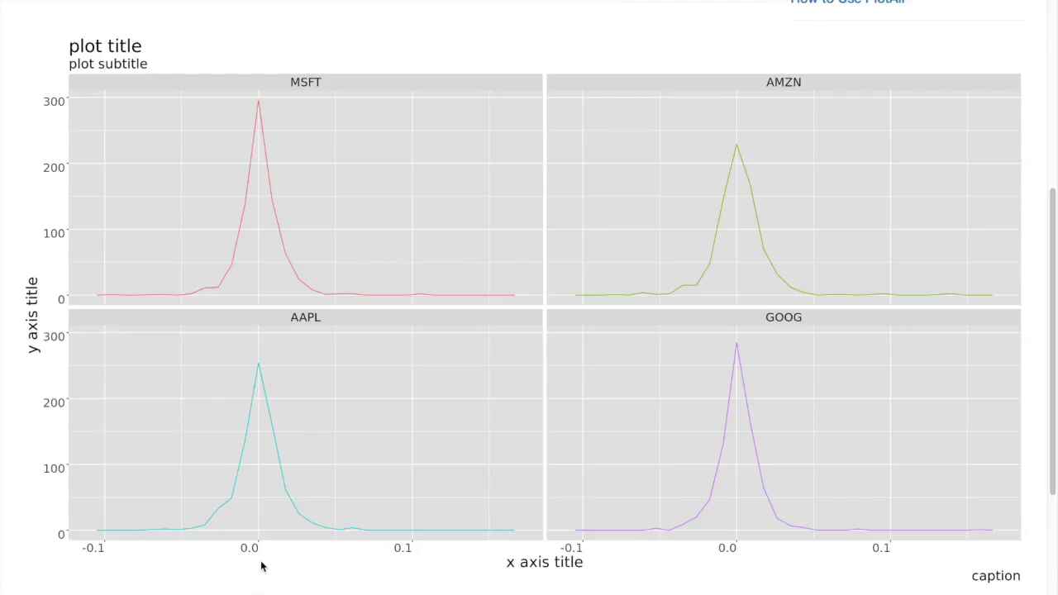
{"action": "scroll", "coordinate": [525, 393], "scroll_direction": "up", "scroll_amount": 5}
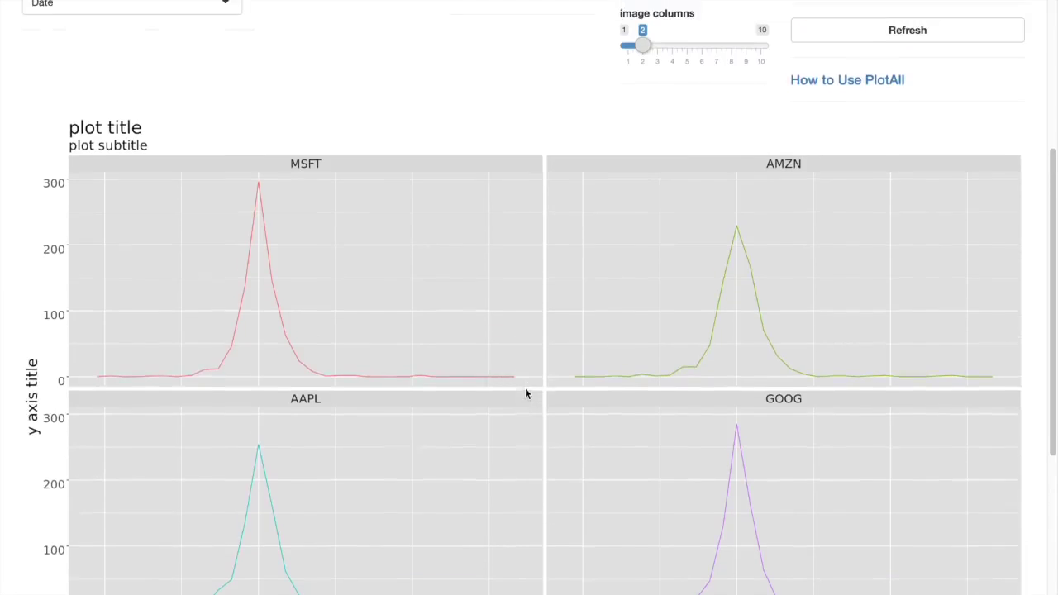
{"action": "scroll", "coordinate": [525, 394], "scroll_direction": "up", "scroll_amount": 1}
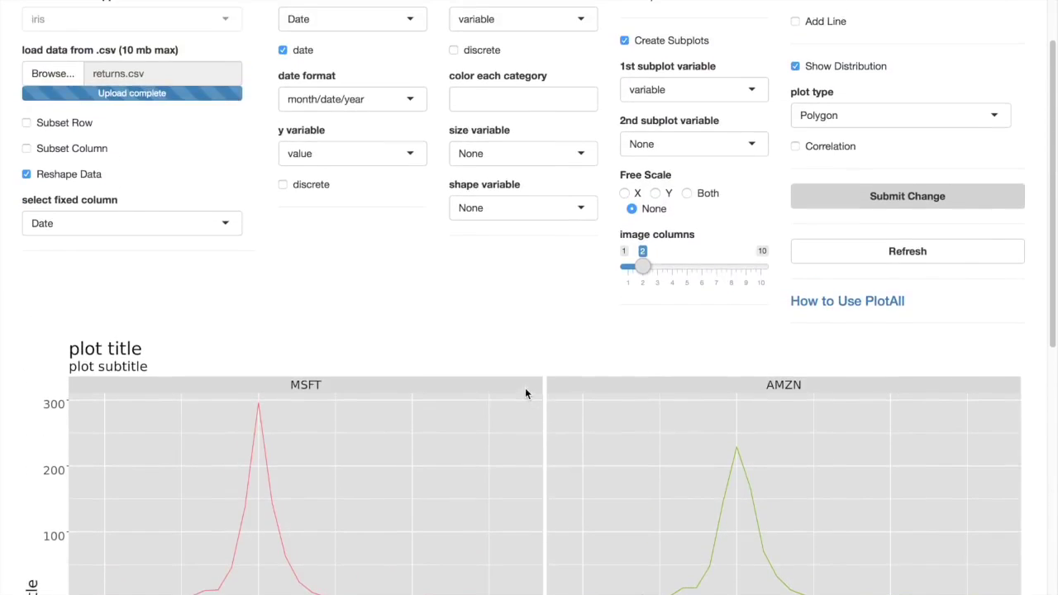
- Change the distribution plot type to Density, submit the change and examine the curves for each stock
{"action": "left_click", "coordinate": [848, 126]}
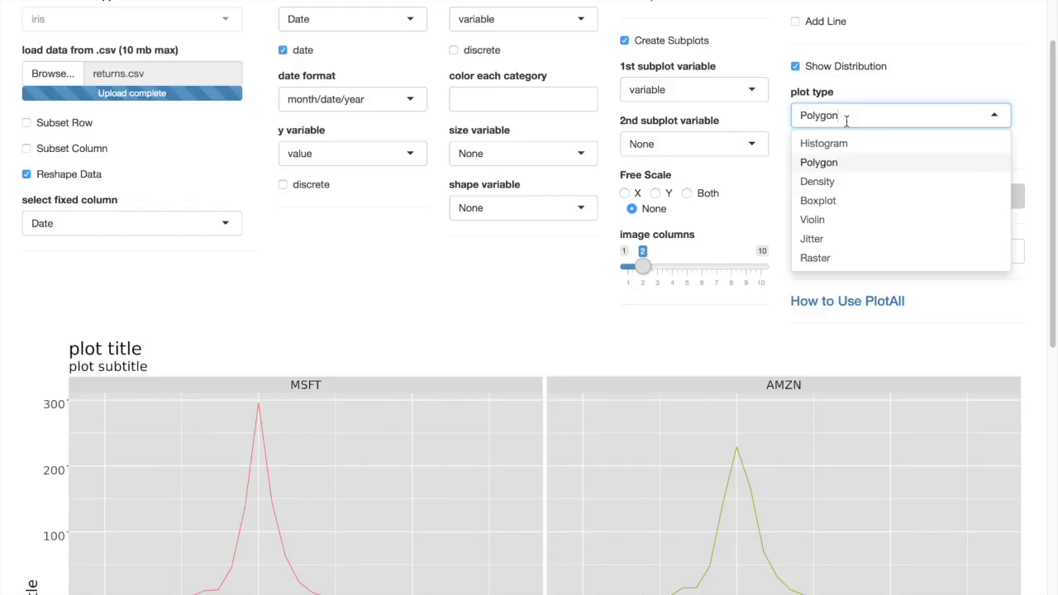
{"action": "left_click", "coordinate": [842, 184]}
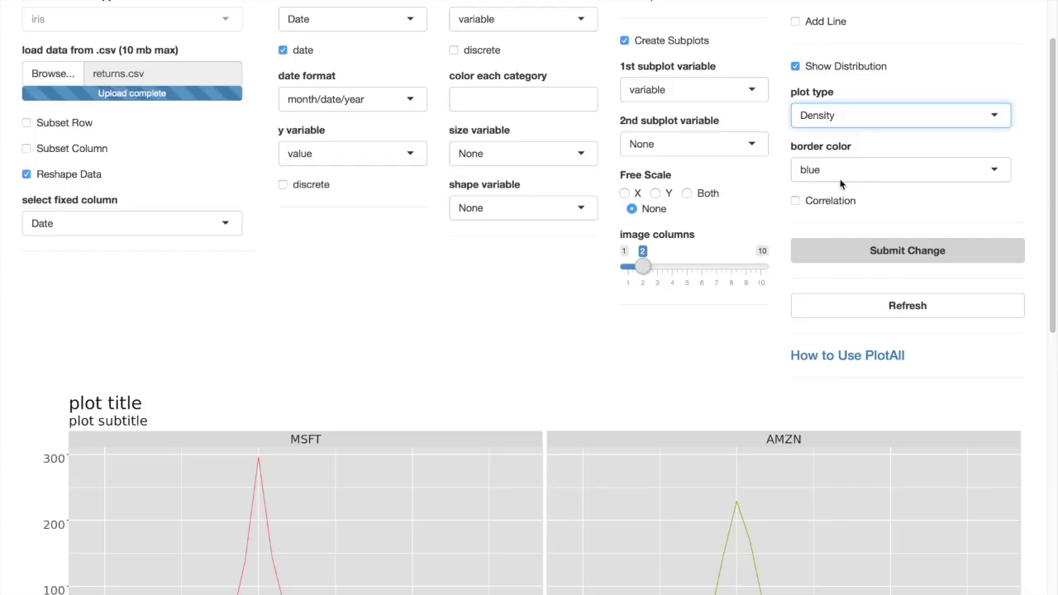
{"action": "left_click", "coordinate": [844, 253]}
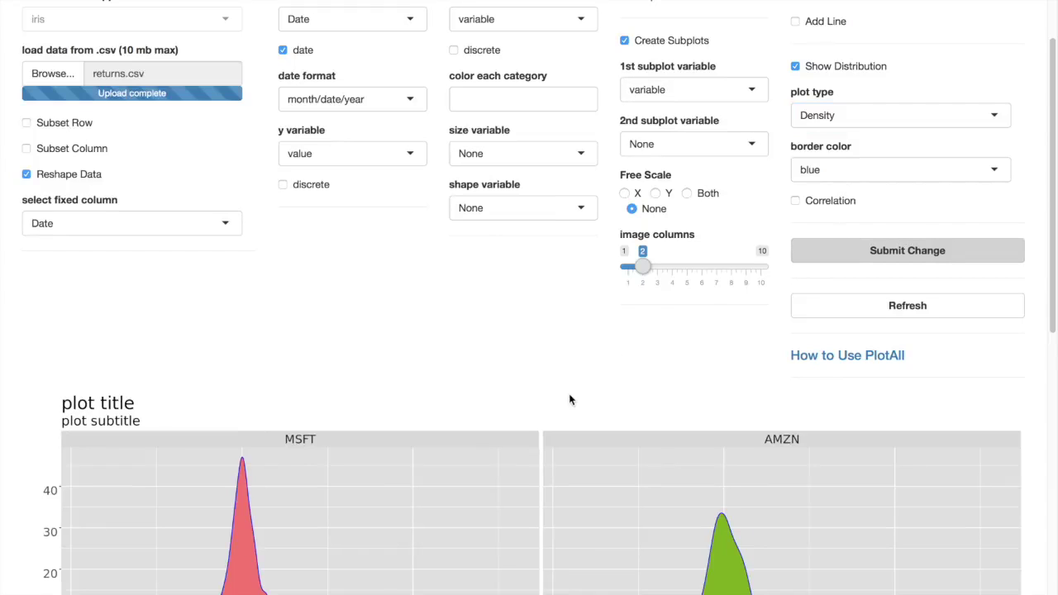
{"action": "scroll", "coordinate": [569, 394], "scroll_direction": "down", "scroll_amount": 5}
{"action": "scroll", "coordinate": [569, 400], "scroll_direction": "up", "scroll_amount": 1}
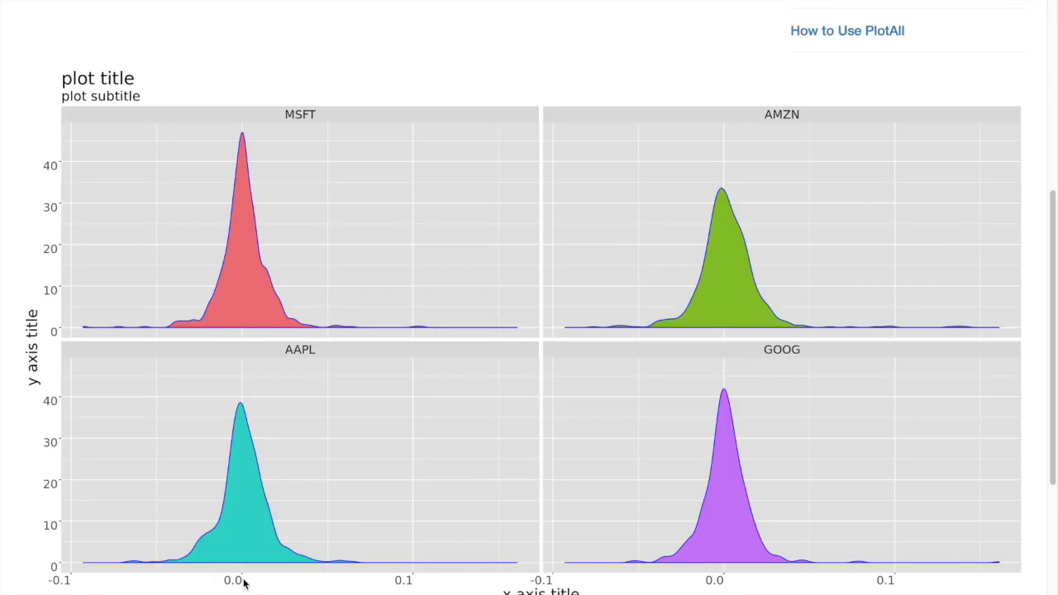
{"action": "scroll", "coordinate": [149, 176], "scroll_direction": "down", "scroll_amount": 1}
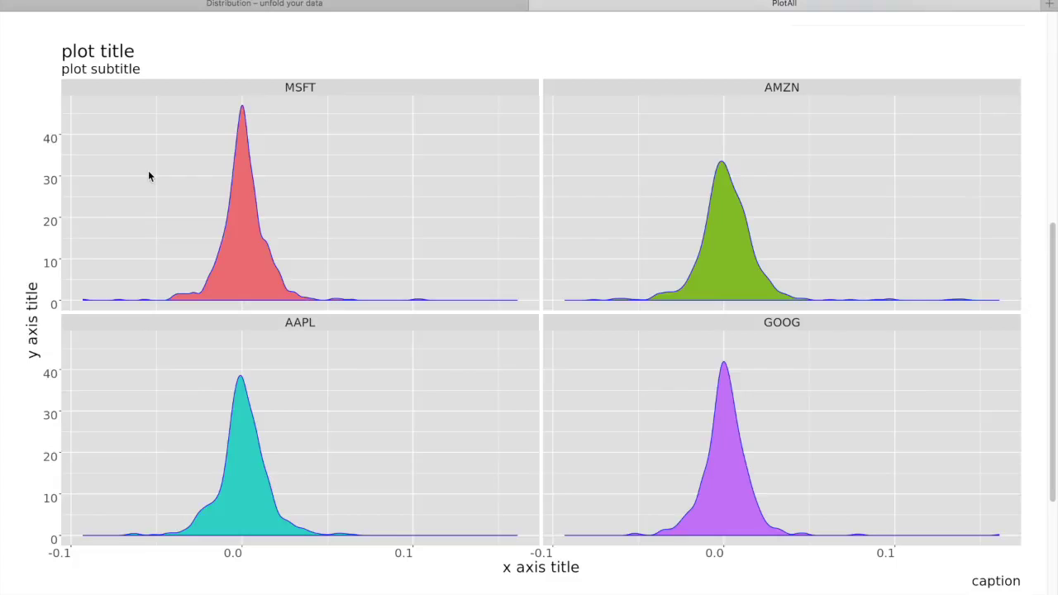
- Set the x variable to variable and turn off its date option
{"action": "scroll", "coordinate": [150, 170], "scroll_direction": "up", "scroll_amount": 10}
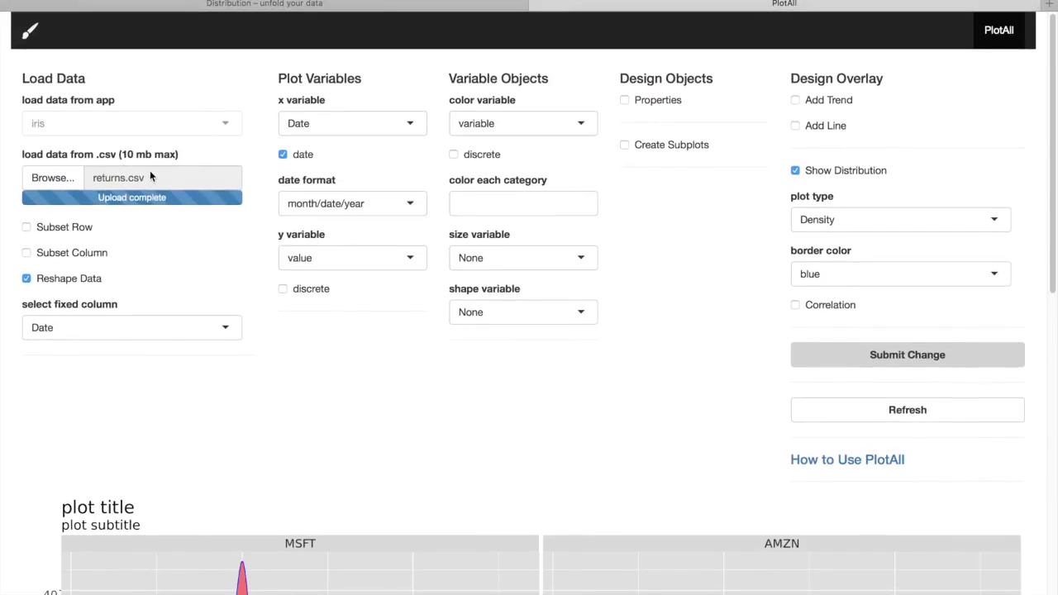
{"action": "left_click", "coordinate": [363, 120]}
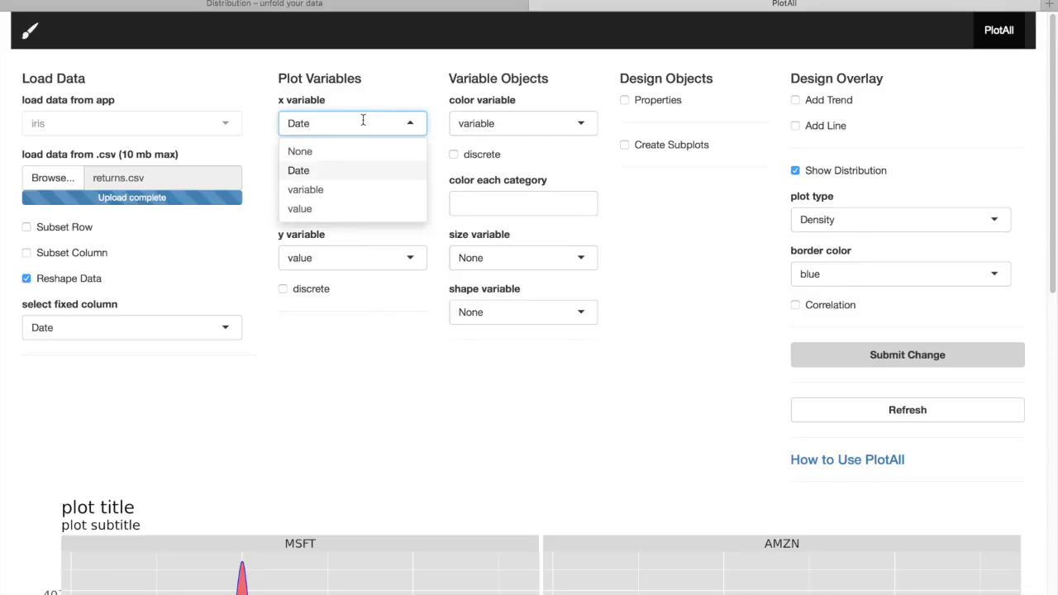
{"action": "left_click", "coordinate": [342, 189]}
{"action": "left_click", "coordinate": [283, 157]}
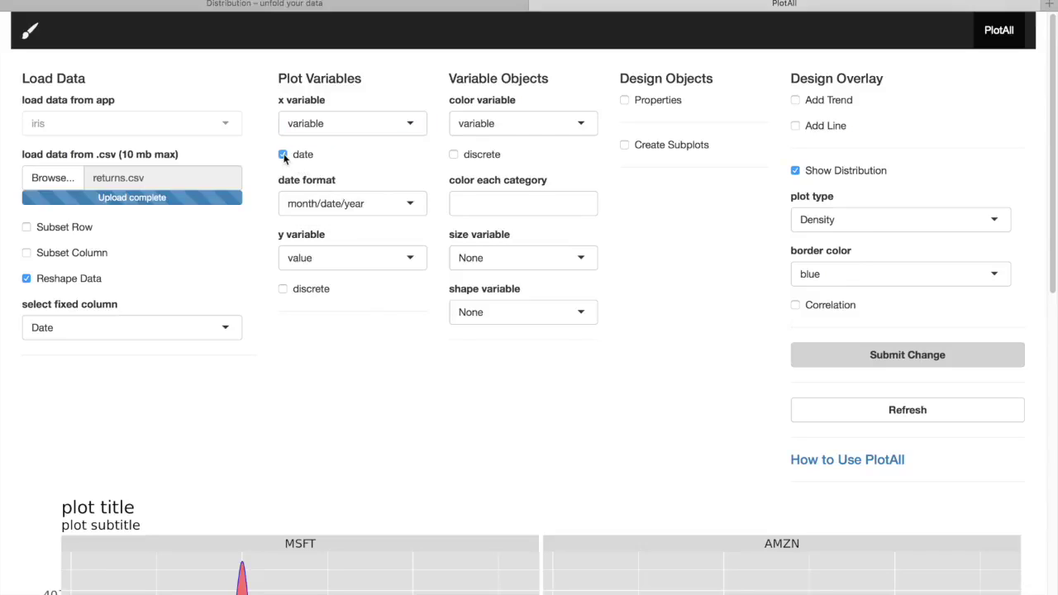
{"action": "left_click", "coordinate": [283, 156]}
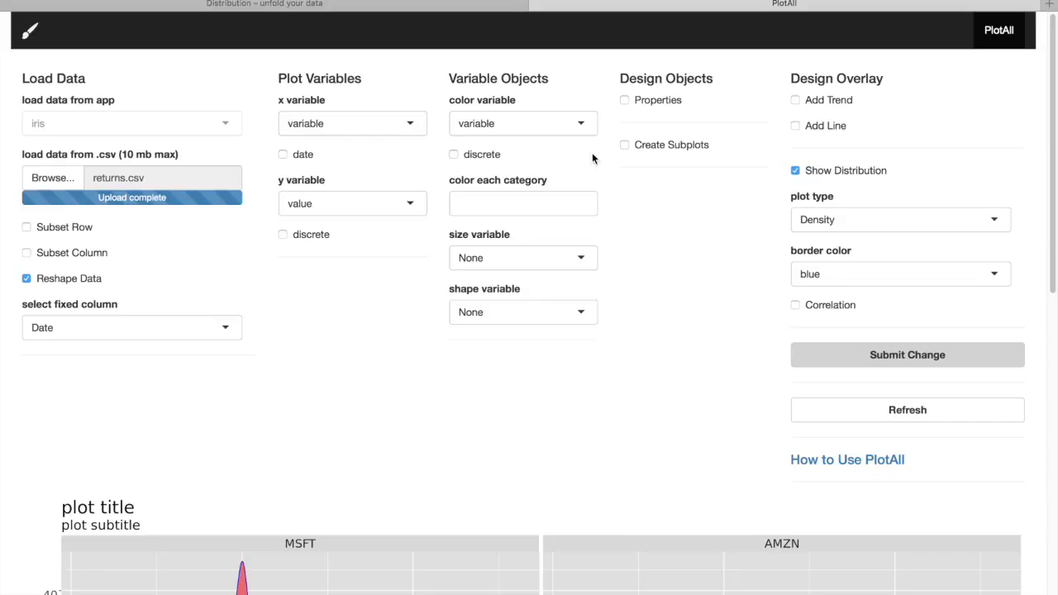
- Reopen the subplot options, set the first subplot variable to None and hide the options again
{"action": "left_click", "coordinate": [625, 145]}
{"action": "left_click", "coordinate": [664, 205]}
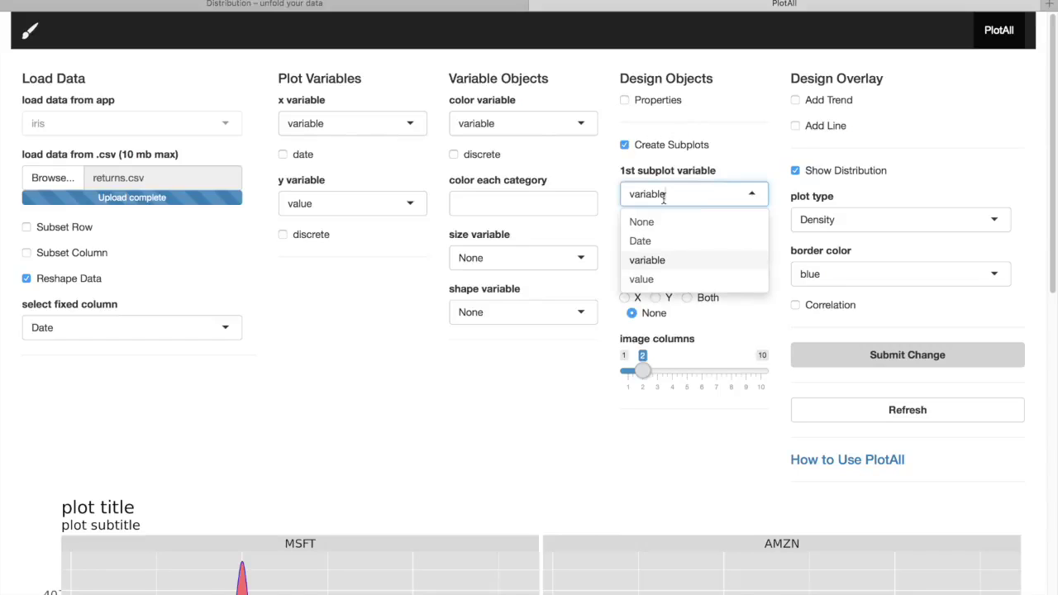
{"action": "left_click", "coordinate": [667, 231]}
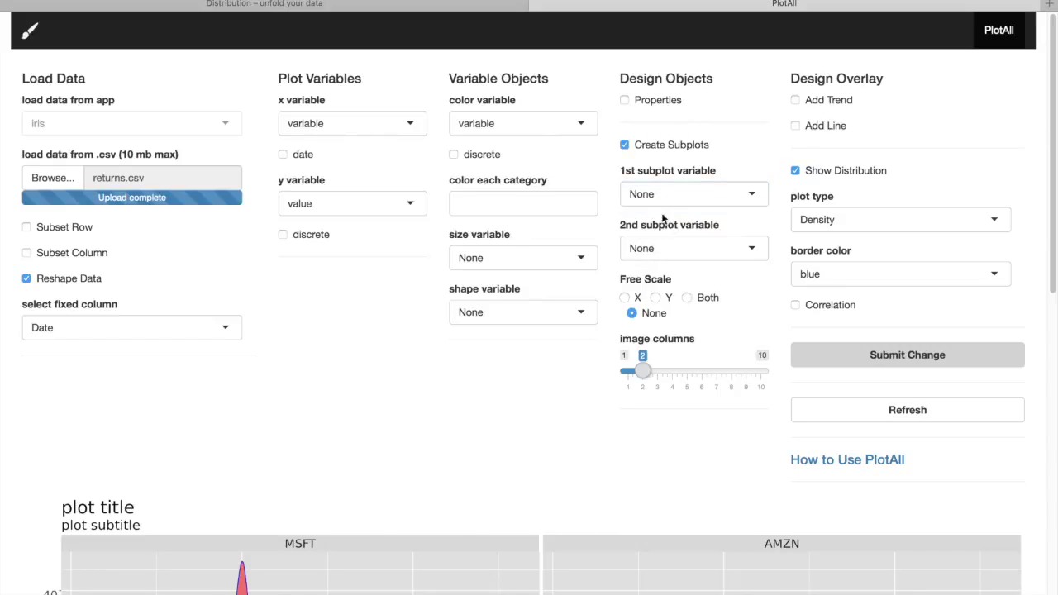
{"action": "left_click", "coordinate": [625, 145]}
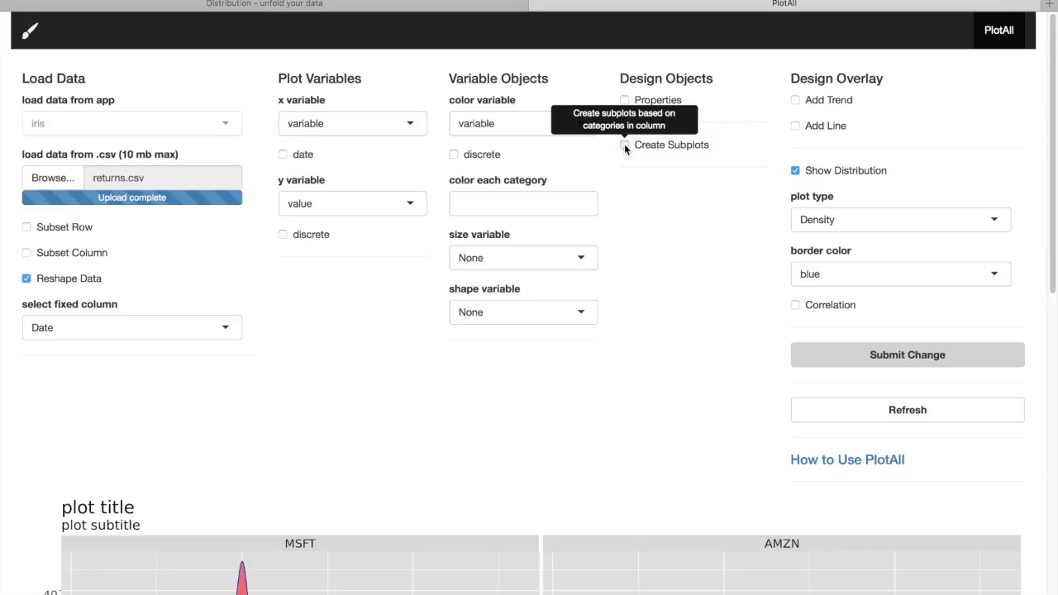
- Change the distribution plot type to Boxplot, submit the change and examine the boxes and outliers of each stock up close
{"action": "left_click", "coordinate": [816, 225]}
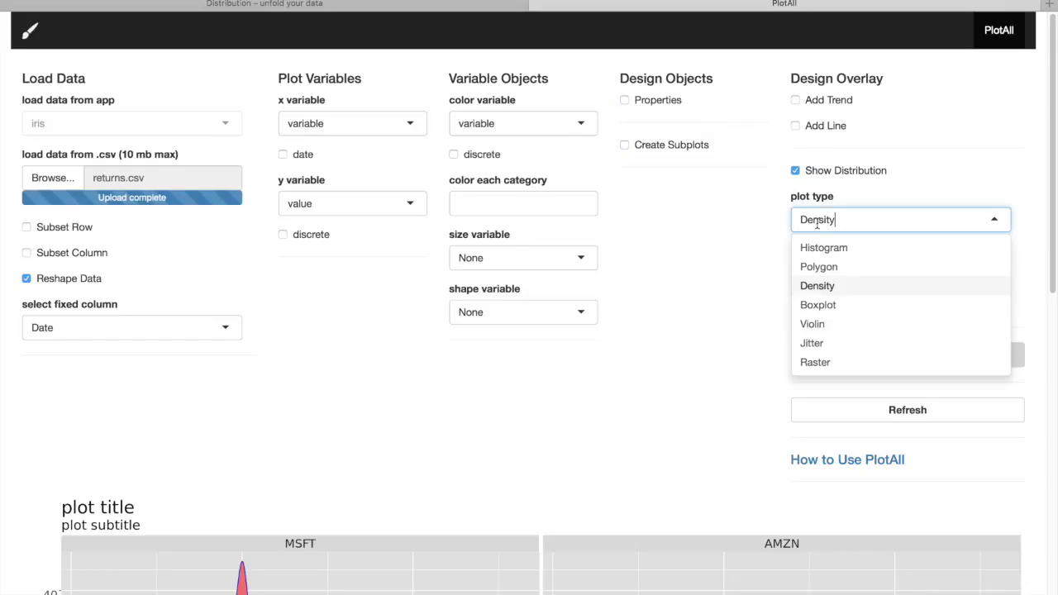
{"action": "left_click", "coordinate": [835, 307]}
{"action": "left_click", "coordinate": [837, 361]}
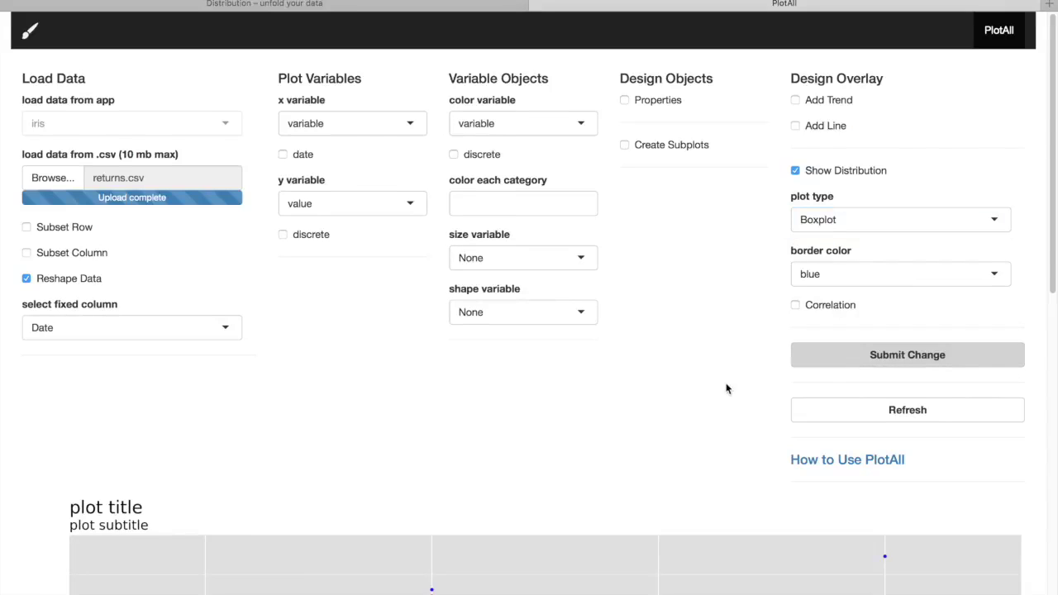
{"action": "scroll", "coordinate": [728, 389], "scroll_direction": "down", "scroll_amount": 5}
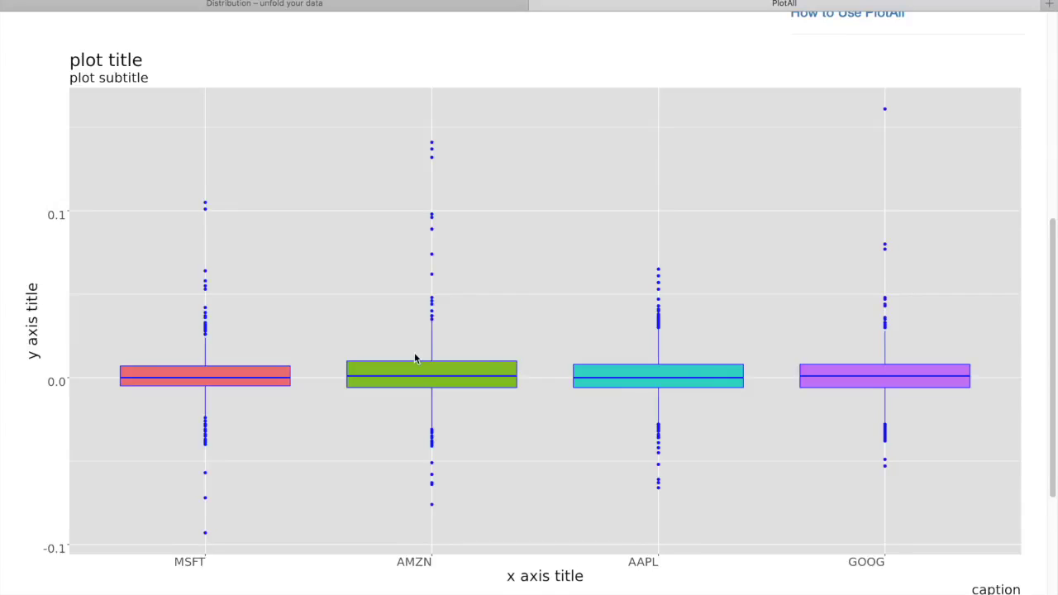
{"action": "scroll", "coordinate": [414, 352], "scroll_direction": "down", "scroll_amount": 1}
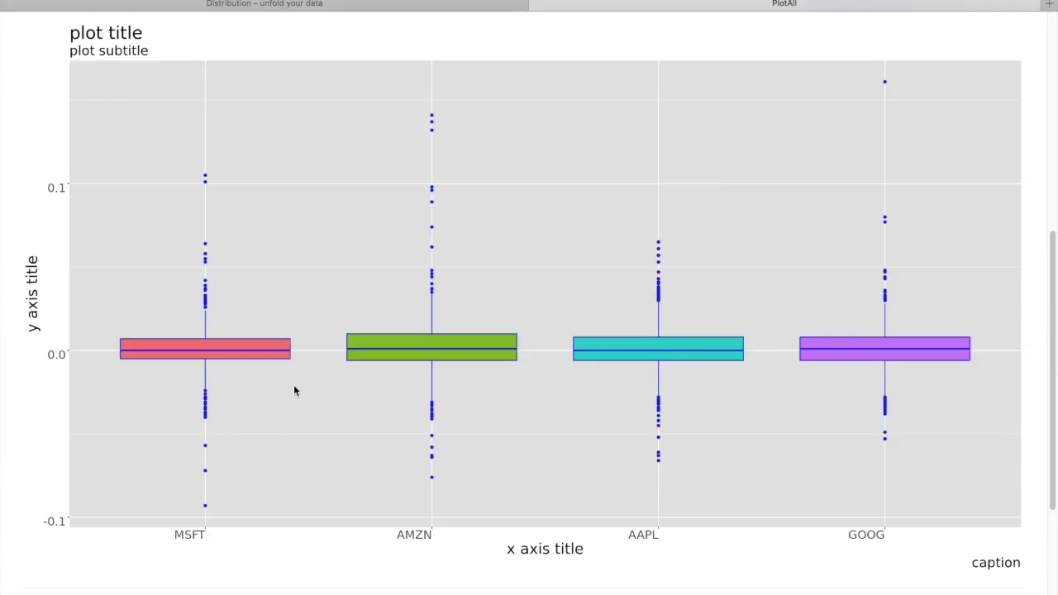
{"action": "scroll", "coordinate": [294, 390], "scroll_direction": "up", "scroll_amount": 5}
{"action": "scroll", "coordinate": [293, 390], "scroll_direction": "left", "scroll_amount": 1}
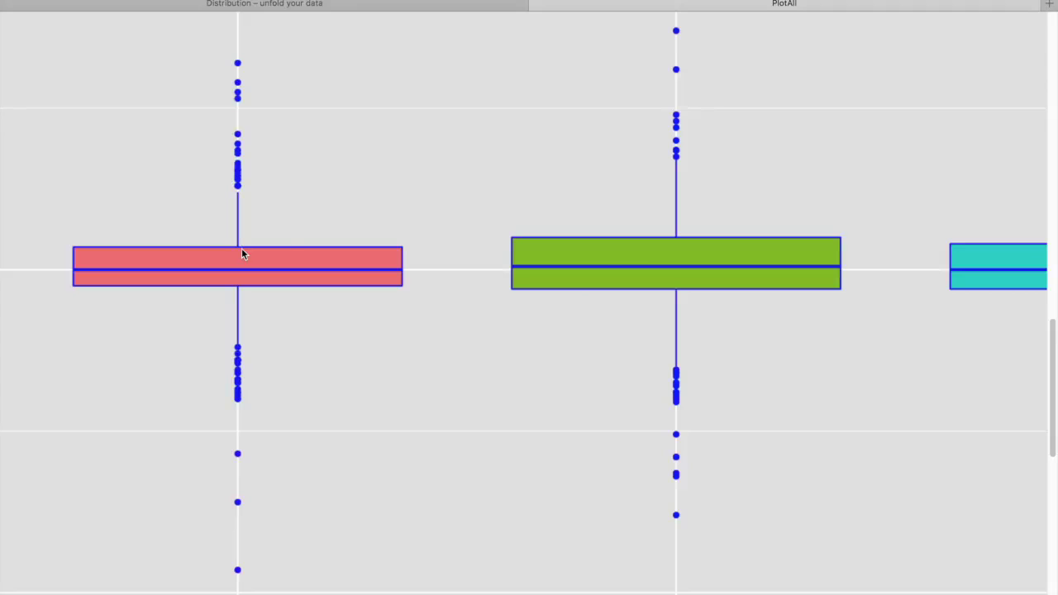
{"action": "mouse_move", "coordinate": [716, 1]}
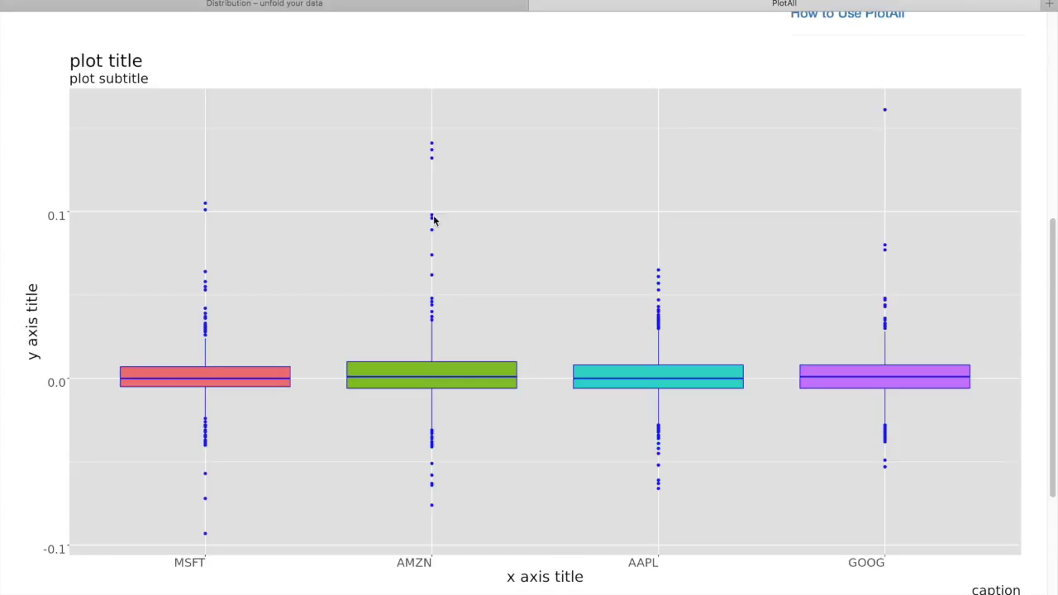
- Change the distribution plot type to Violin, submit the change and compare the violin shapes of the stocks
{"action": "scroll", "coordinate": [527, 206], "scroll_direction": "up", "scroll_amount": 4}
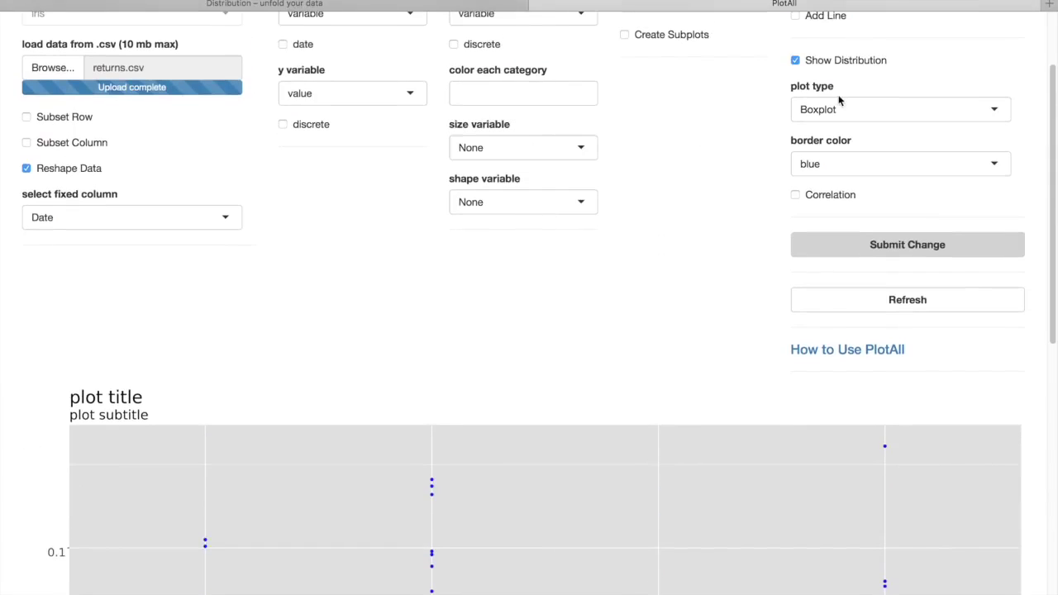
{"action": "left_click", "coordinate": [837, 109]}
{"action": "left_click", "coordinate": [822, 213]}
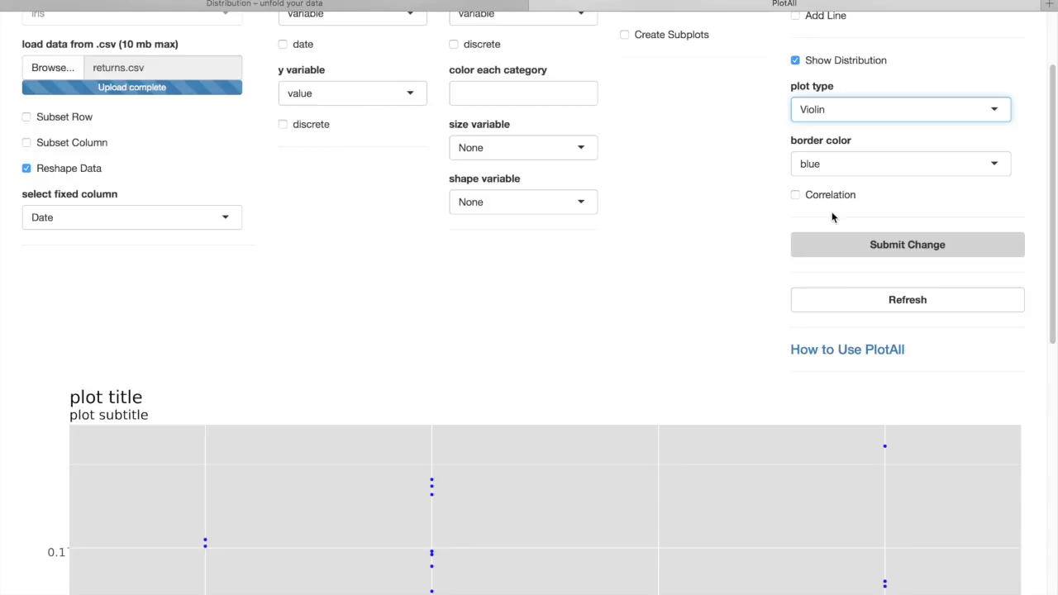
{"action": "left_click", "coordinate": [833, 251]}
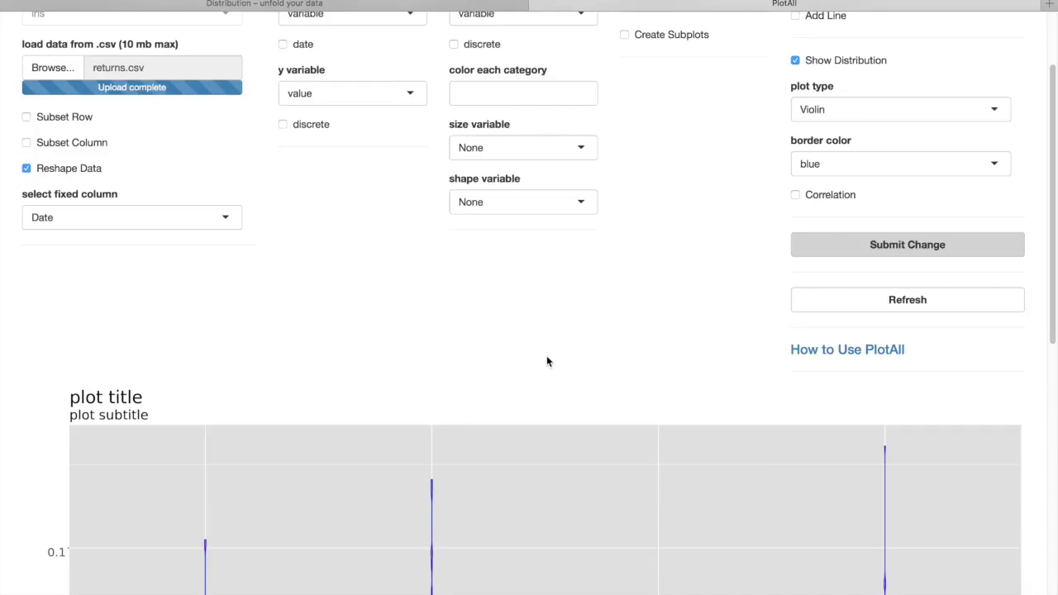
{"action": "scroll", "coordinate": [547, 358], "scroll_direction": "down", "scroll_amount": 4}
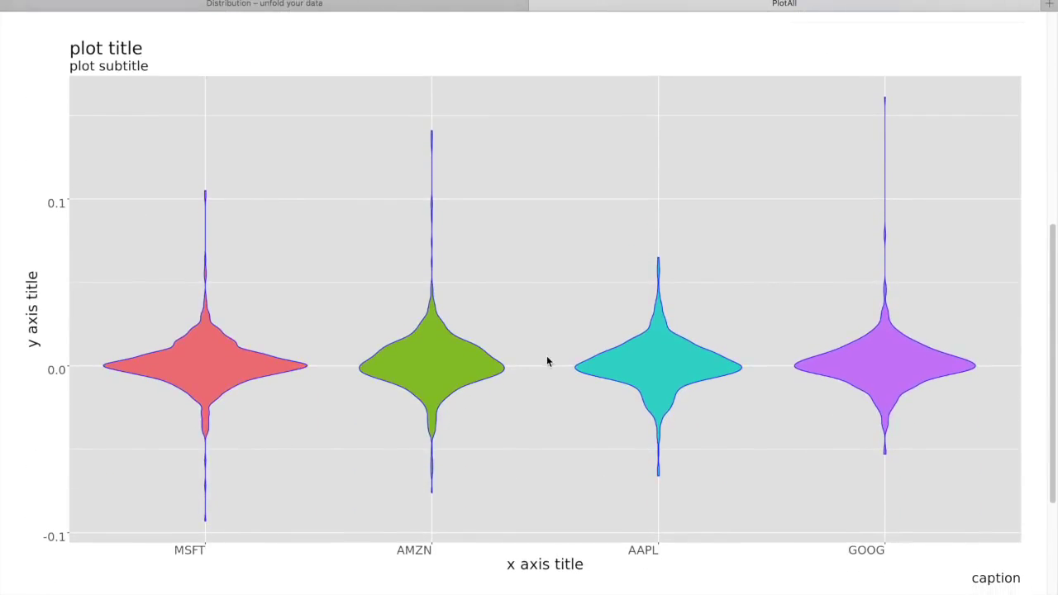
{"action": "scroll", "coordinate": [547, 361], "scroll_direction": "up", "scroll_amount": 1}
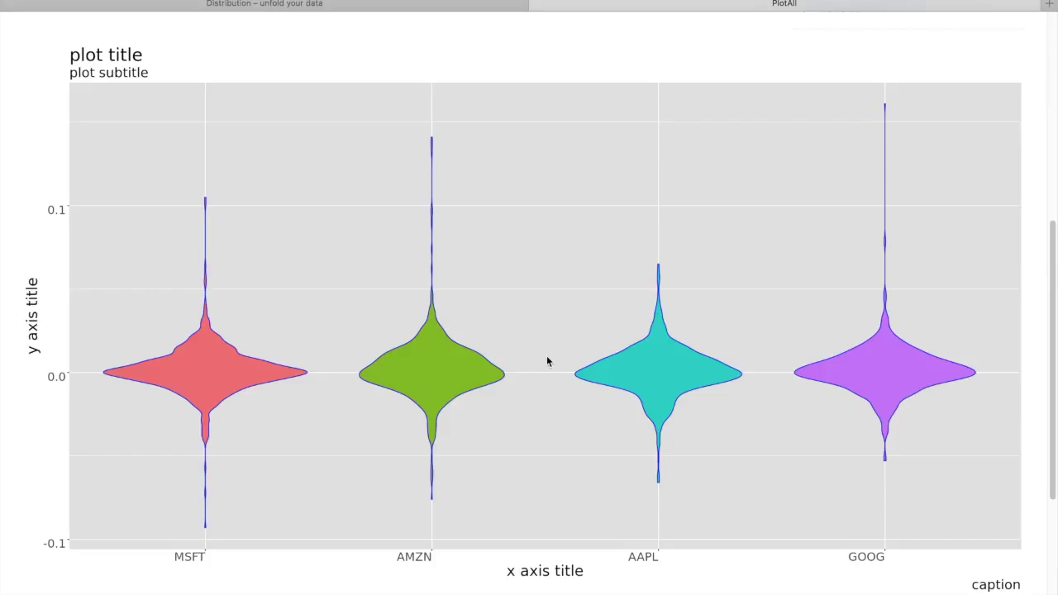
{"action": "scroll", "coordinate": [546, 361], "scroll_direction": "down", "scroll_amount": 2}
{"action": "scroll", "coordinate": [546, 361], "scroll_direction": "up", "scroll_amount": 4}
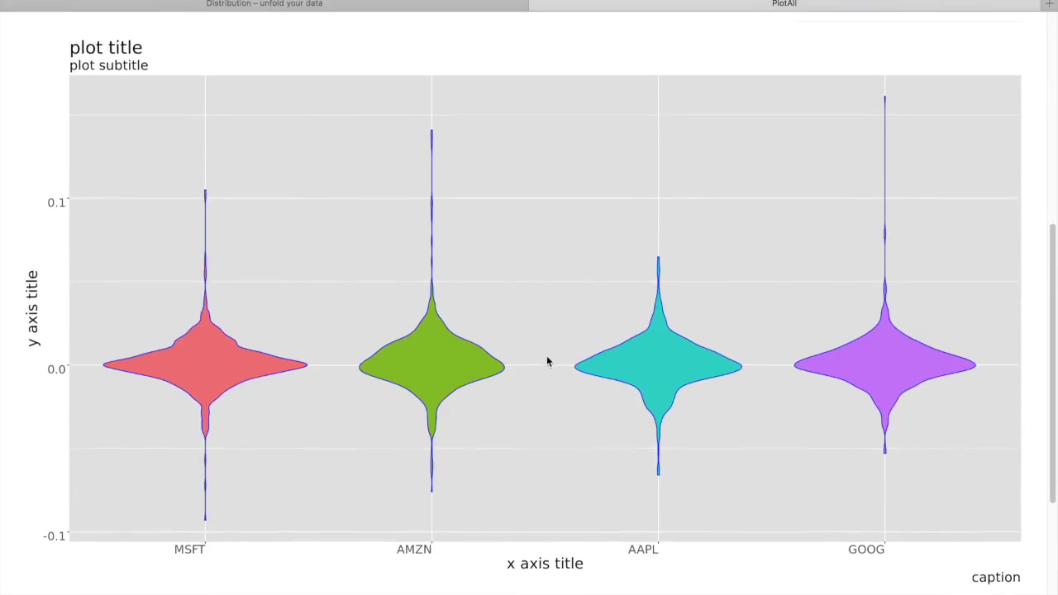
- Change the distribution plot type to Jitter, submit the change and examine the spread of points for each stock
{"action": "scroll", "coordinate": [547, 361], "scroll_direction": "up", "scroll_amount": 5}
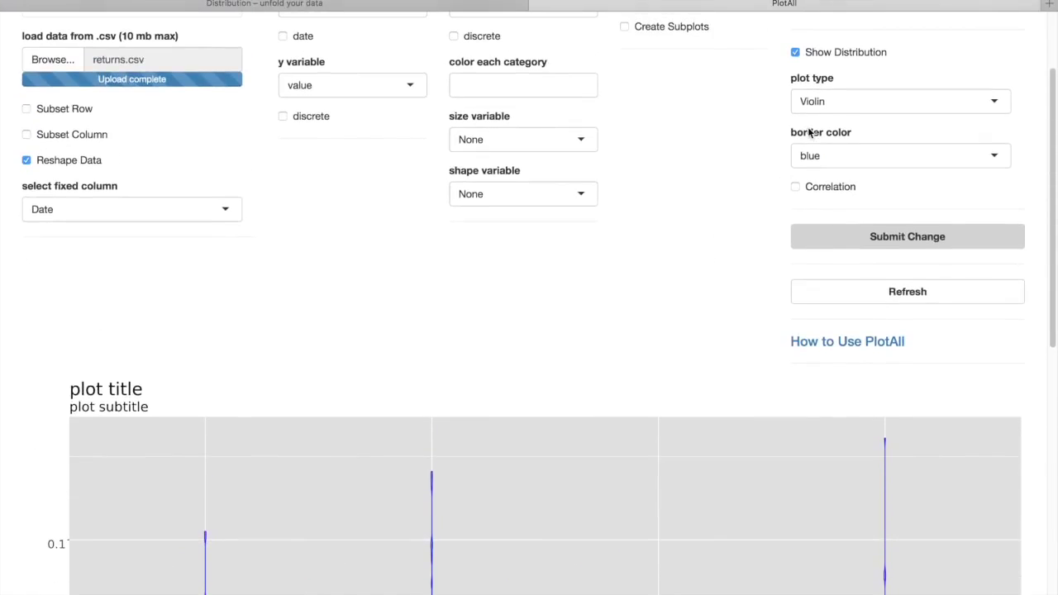
{"action": "left_click", "coordinate": [814, 101]}
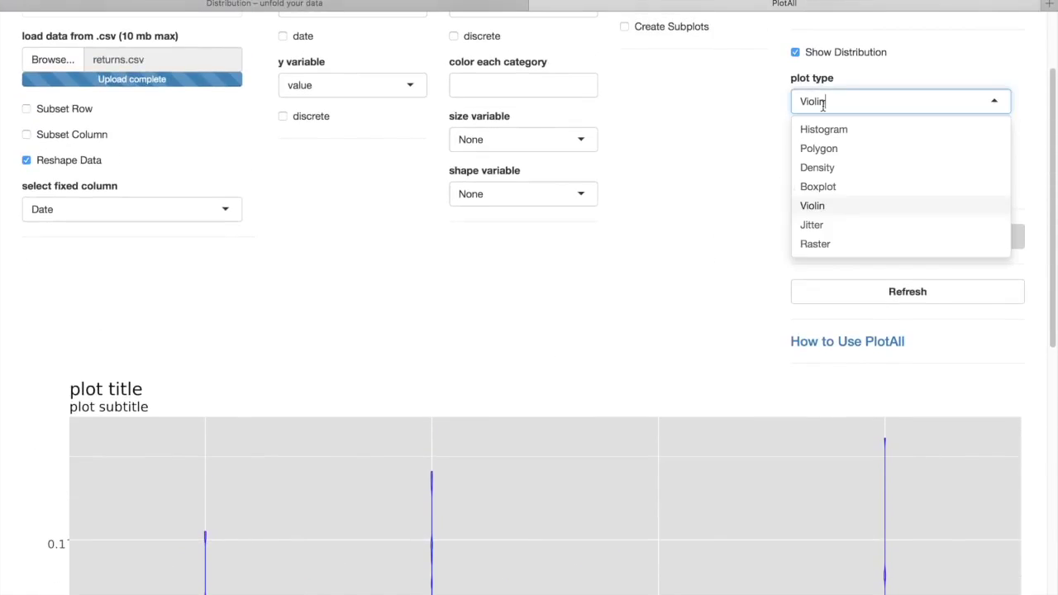
{"action": "left_click", "coordinate": [817, 224]}
{"action": "left_click", "coordinate": [845, 191]}
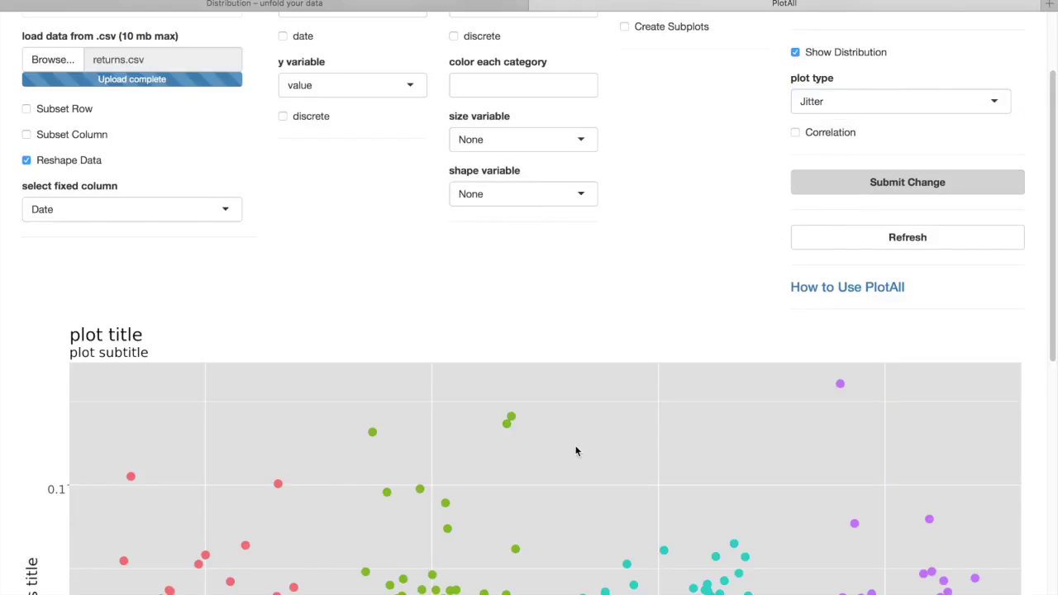
{"action": "scroll", "coordinate": [576, 451], "scroll_direction": "down", "scroll_amount": 5}
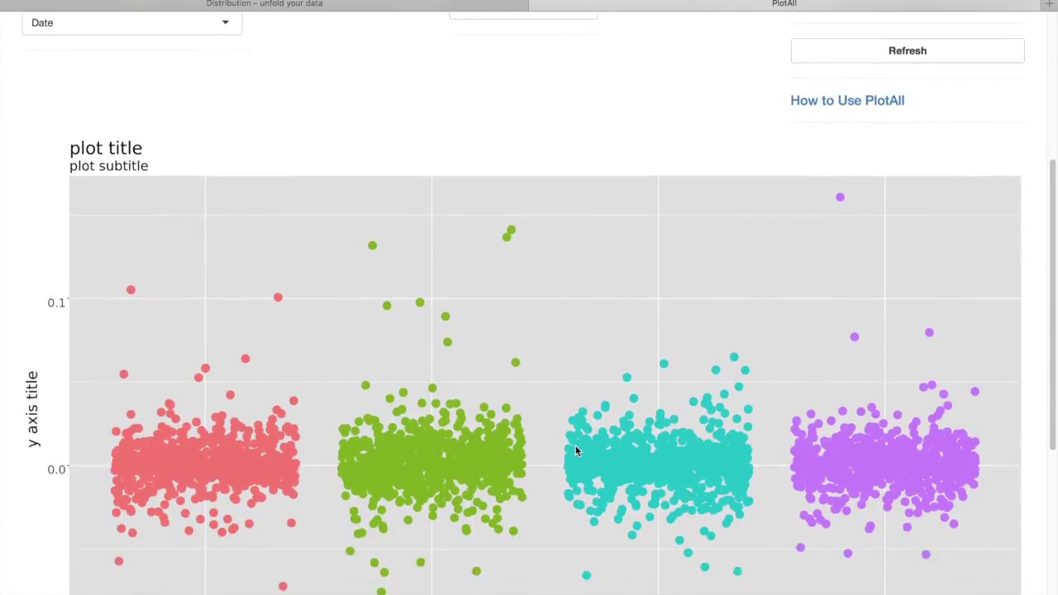
{"action": "scroll", "coordinate": [576, 450], "scroll_direction": "down", "scroll_amount": 2}
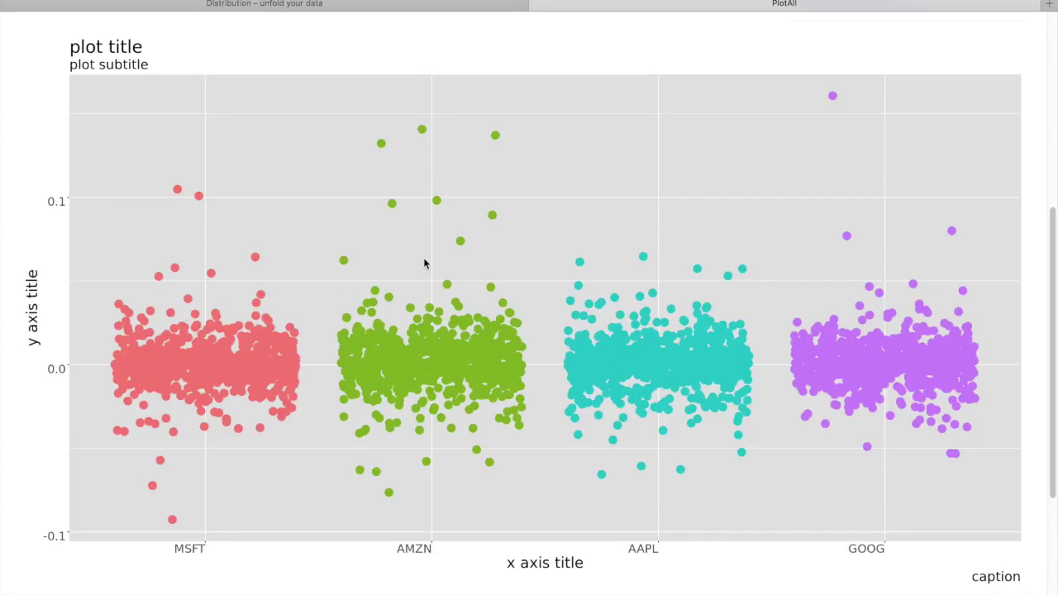
- Set the x variable back to Date with the date option on, keeping value as the y variable
{"action": "scroll", "coordinate": [424, 263], "scroll_direction": "up", "scroll_amount": 1}
{"action": "scroll", "coordinate": [424, 263], "scroll_direction": "up", "scroll_amount": 8}
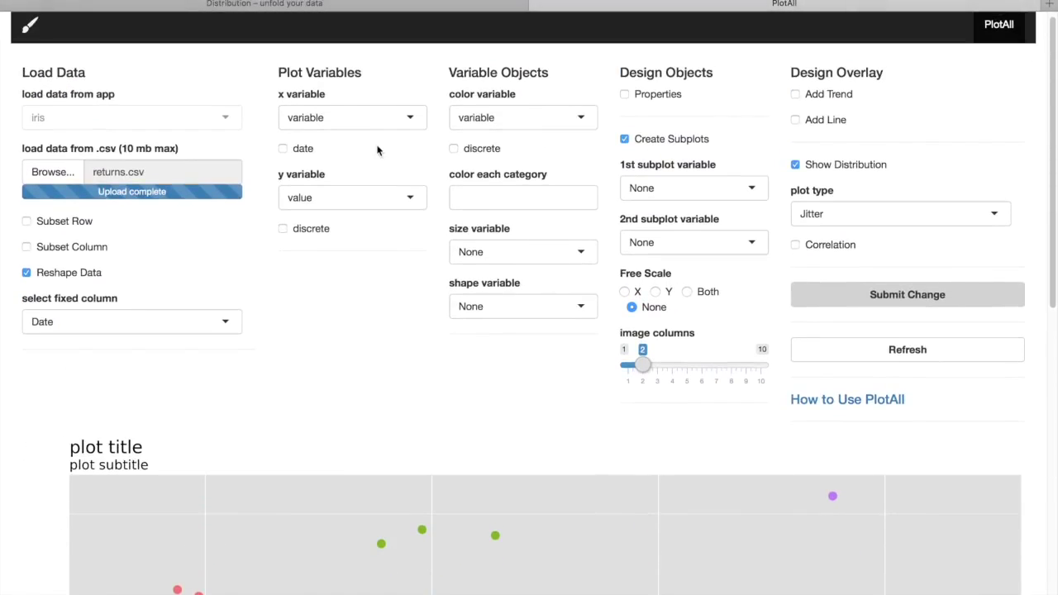
{"action": "left_click", "coordinate": [370, 121]}
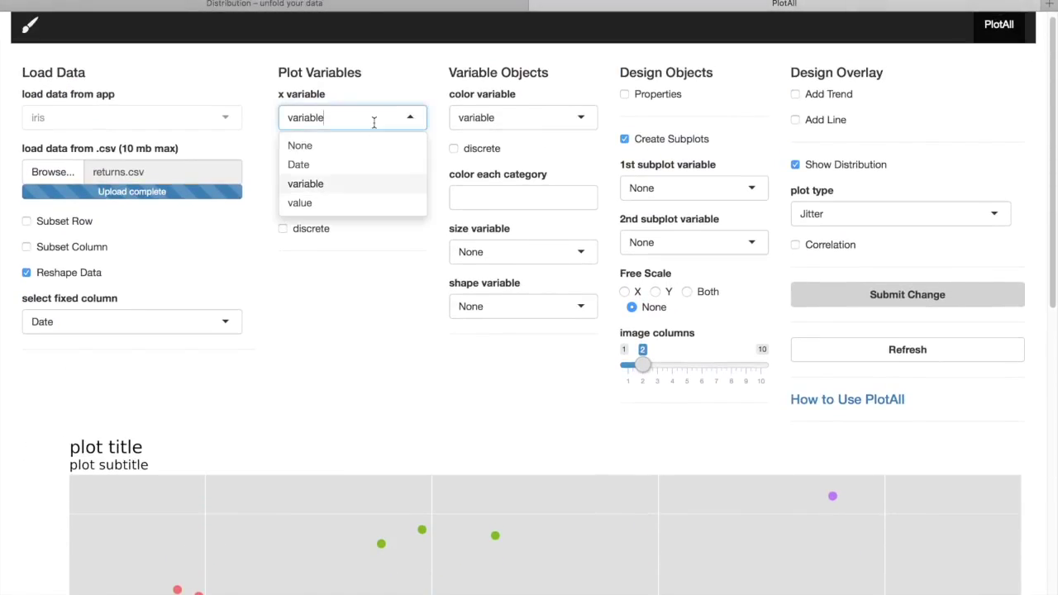
{"action": "left_click", "coordinate": [330, 163]}
{"action": "left_click", "coordinate": [282, 150]}
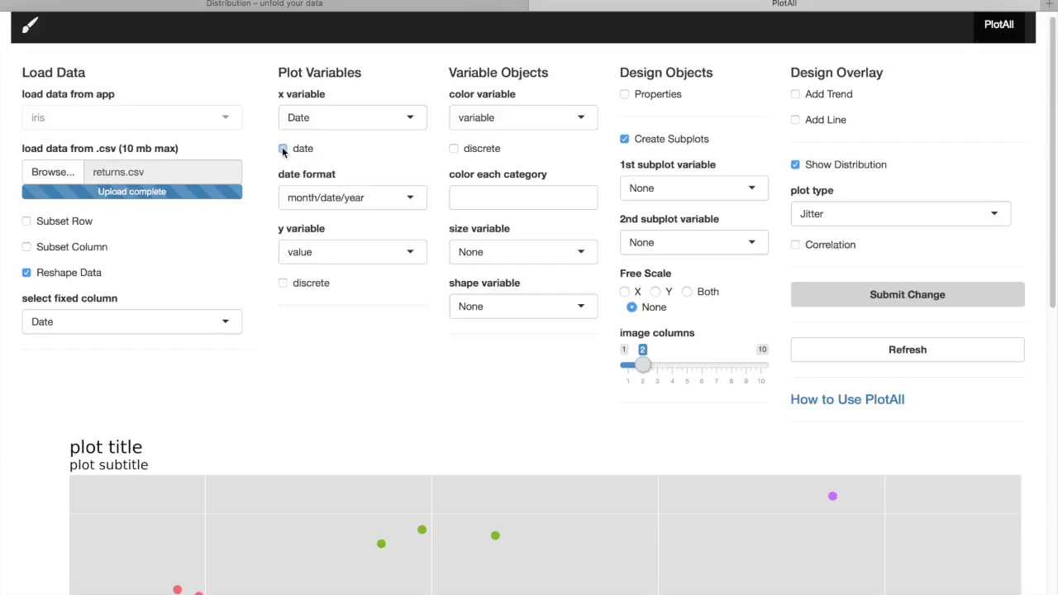
{"action": "left_click", "coordinate": [344, 253]}
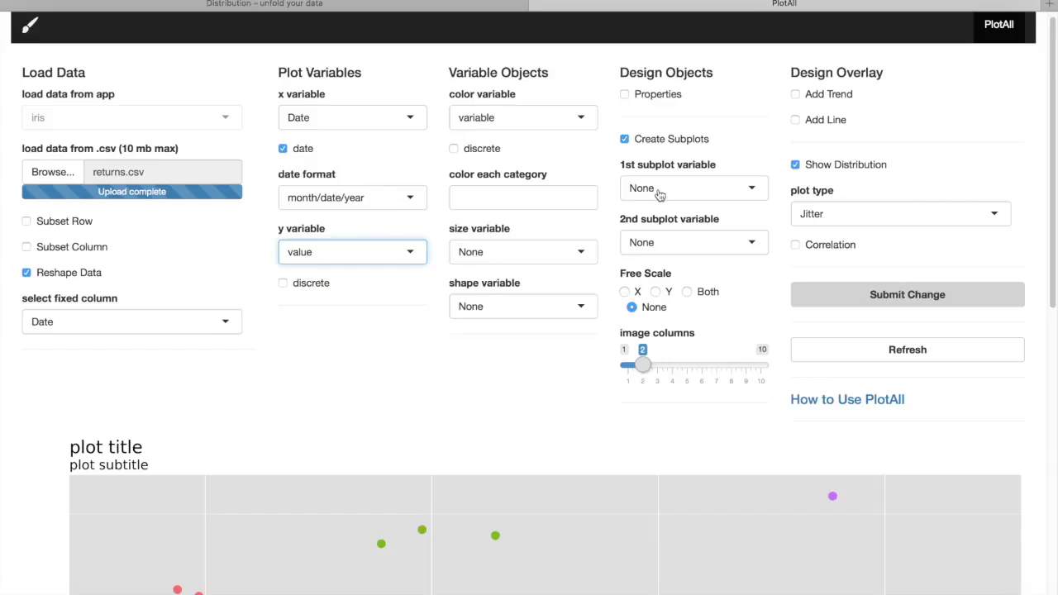
- Set the first subplot variable to variable and hide the subplot options
{"action": "left_click", "coordinate": [659, 191]}
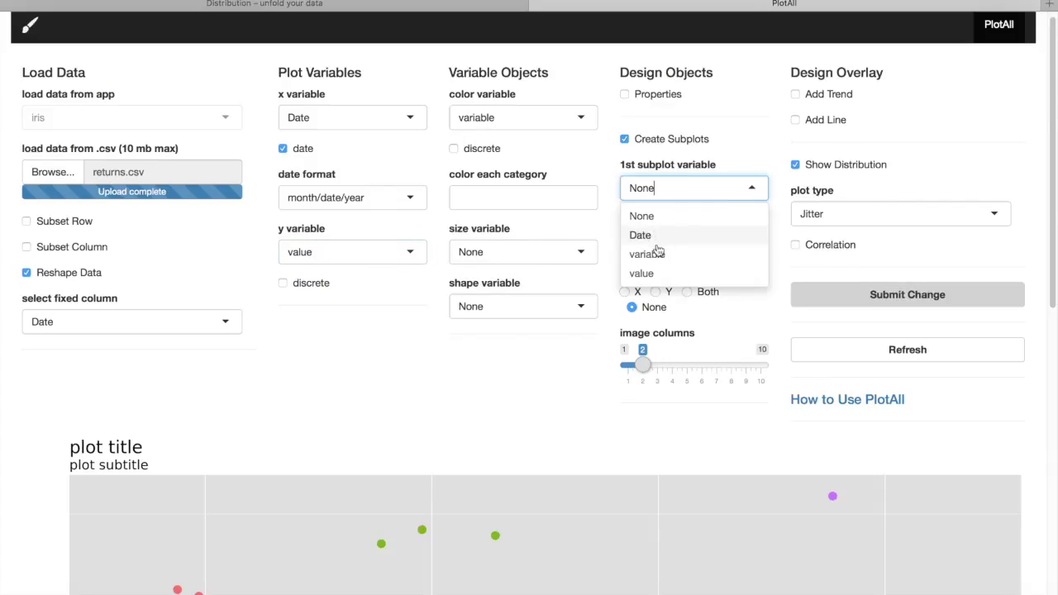
{"action": "left_click", "coordinate": [659, 253]}
{"action": "left_click", "coordinate": [624, 141]}
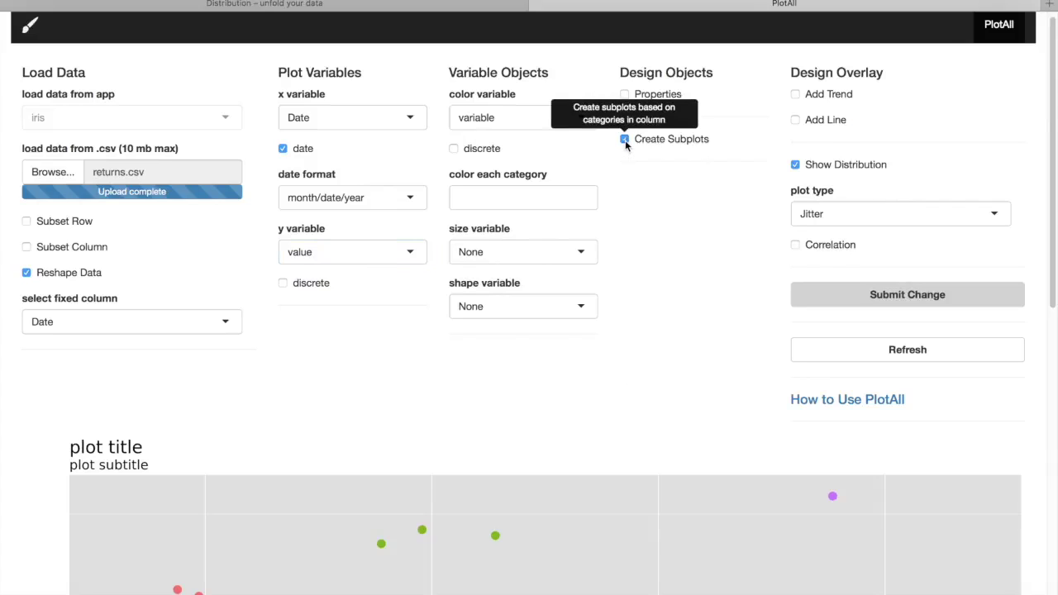
- Change the distribution plot type to Raster, submit the change and examine the density bands in each stock's subplot
{"action": "left_click", "coordinate": [810, 217]}
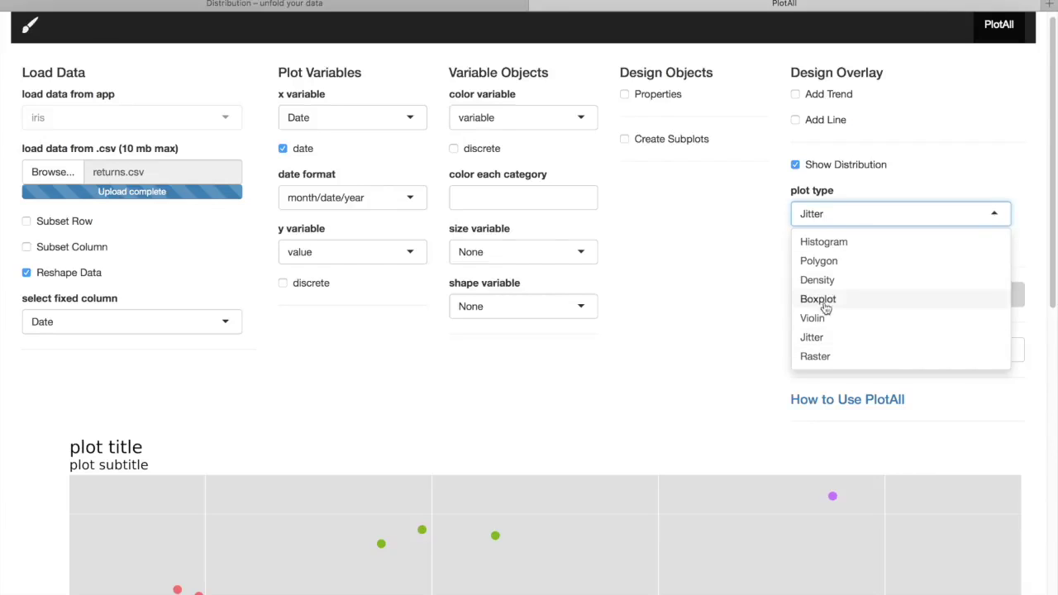
{"action": "left_click", "coordinate": [826, 356]}
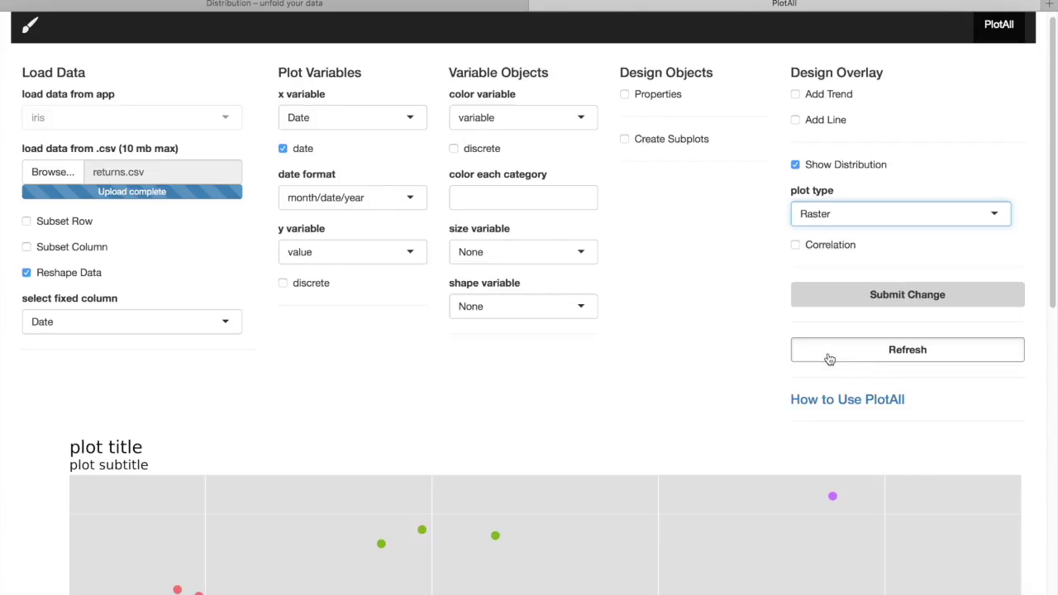
{"action": "left_click", "coordinate": [861, 307]}
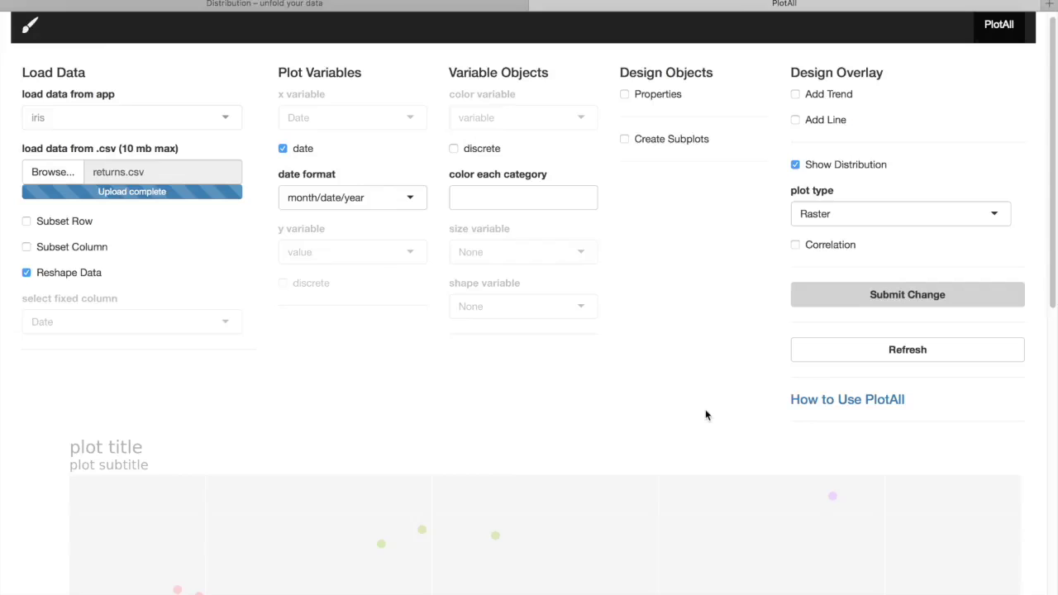
{"action": "scroll", "coordinate": [707, 413], "scroll_direction": "down", "scroll_amount": 5}
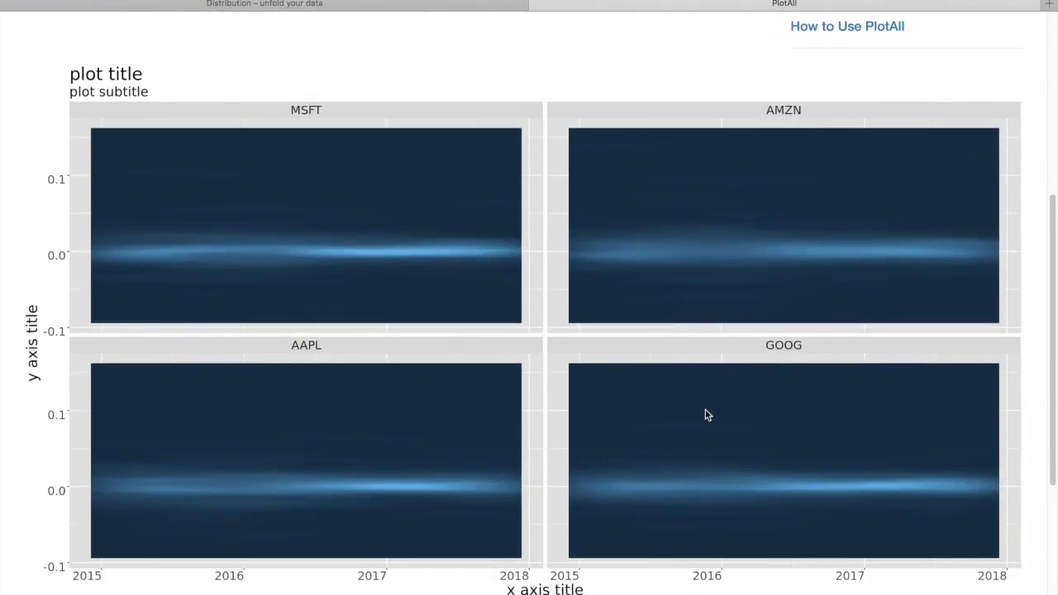
{"action": "scroll", "coordinate": [683, 402], "scroll_direction": "down", "scroll_amount": 1}
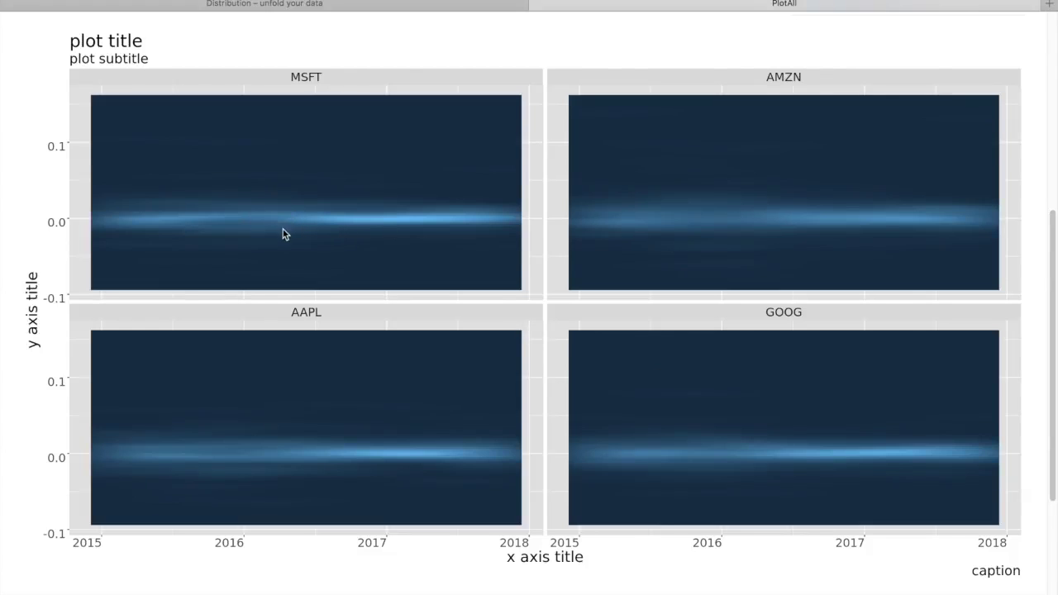
- Enable the legend options in Design Plots, set the legend position to right, submit the change and examine the raster plots with their legend
{"action": "scroll", "coordinate": [291, 227], "scroll_direction": "down", "scroll_amount": 4}
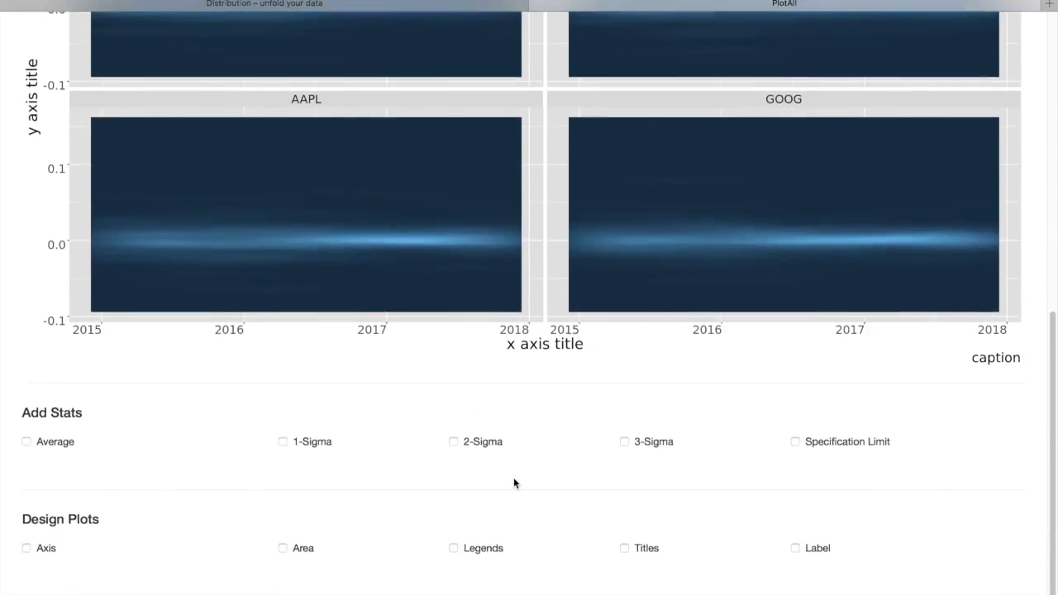
{"action": "left_click", "coordinate": [453, 514]}
{"action": "scroll", "coordinate": [512, 516], "scroll_direction": "down", "scroll_amount": 2}
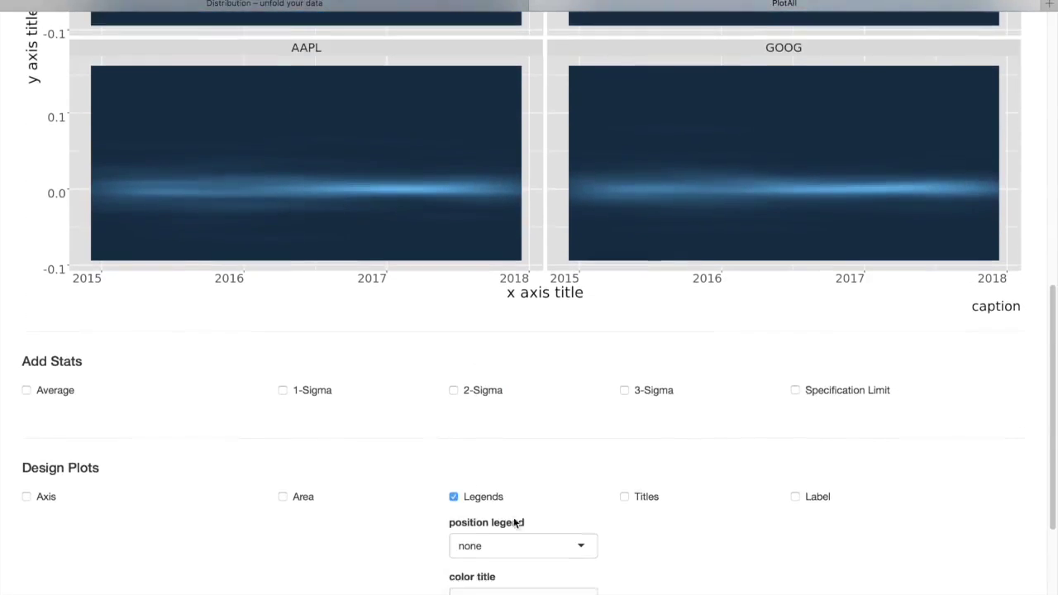
{"action": "left_click", "coordinate": [527, 489]}
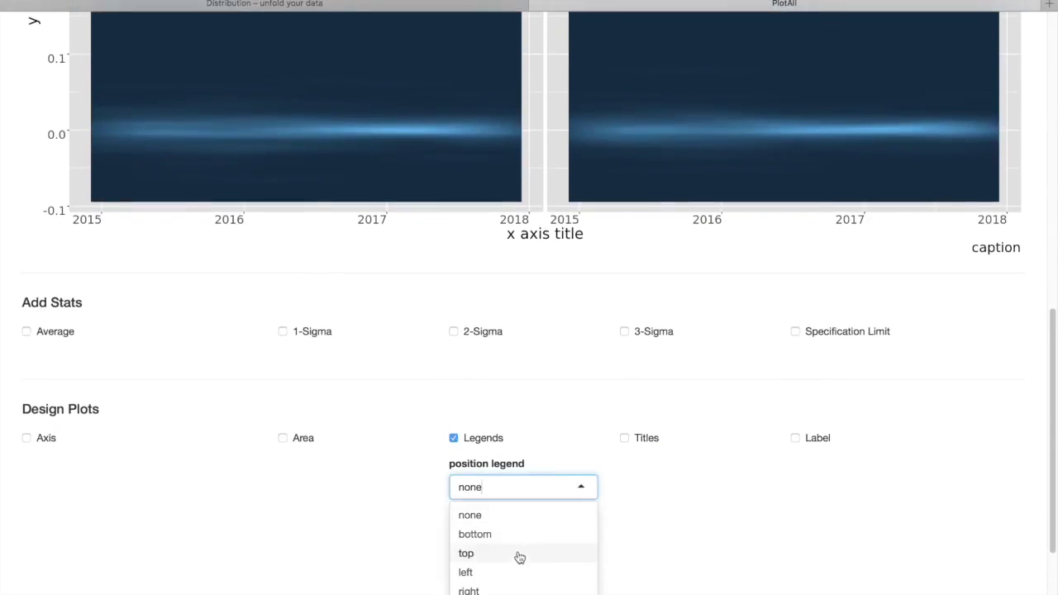
{"action": "left_click", "coordinate": [509, 590]}
{"action": "scroll", "coordinate": [754, 362], "scroll_direction": "up", "scroll_amount": 10}
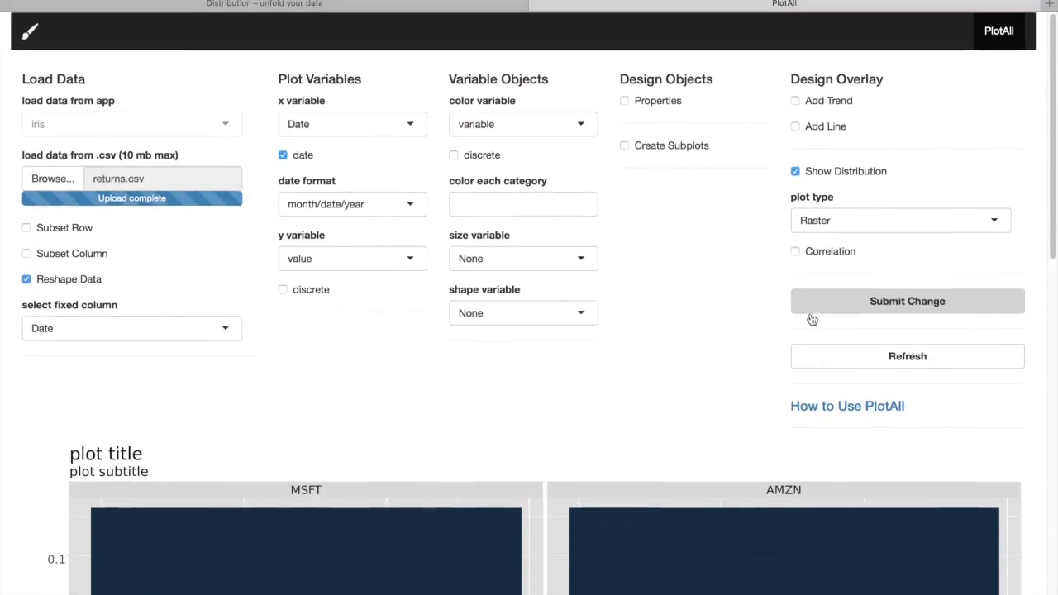
{"action": "left_click", "coordinate": [858, 303]}
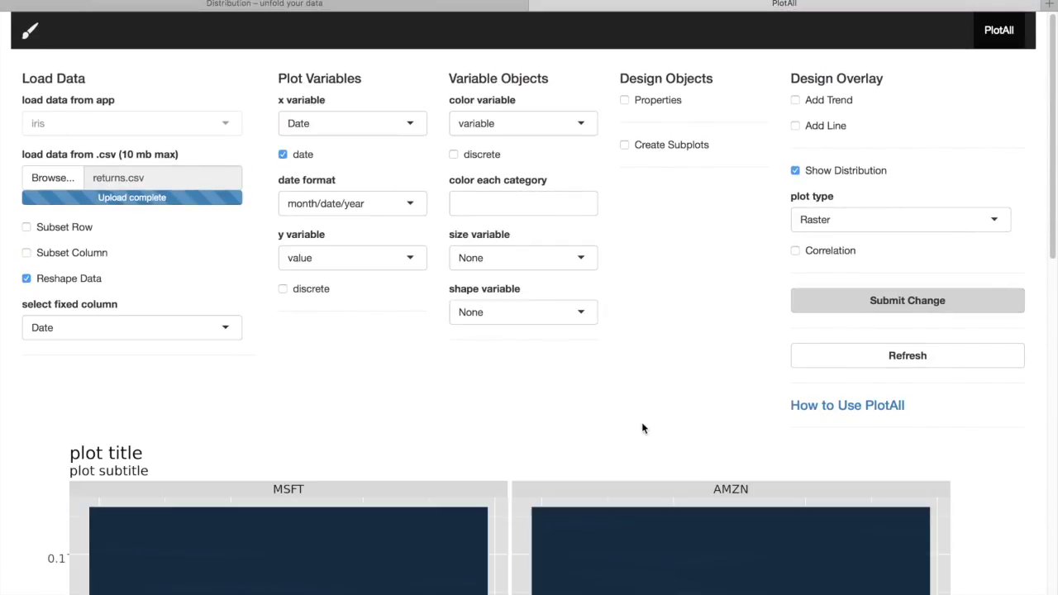
{"action": "scroll", "coordinate": [643, 427], "scroll_direction": "down", "scroll_amount": 10}
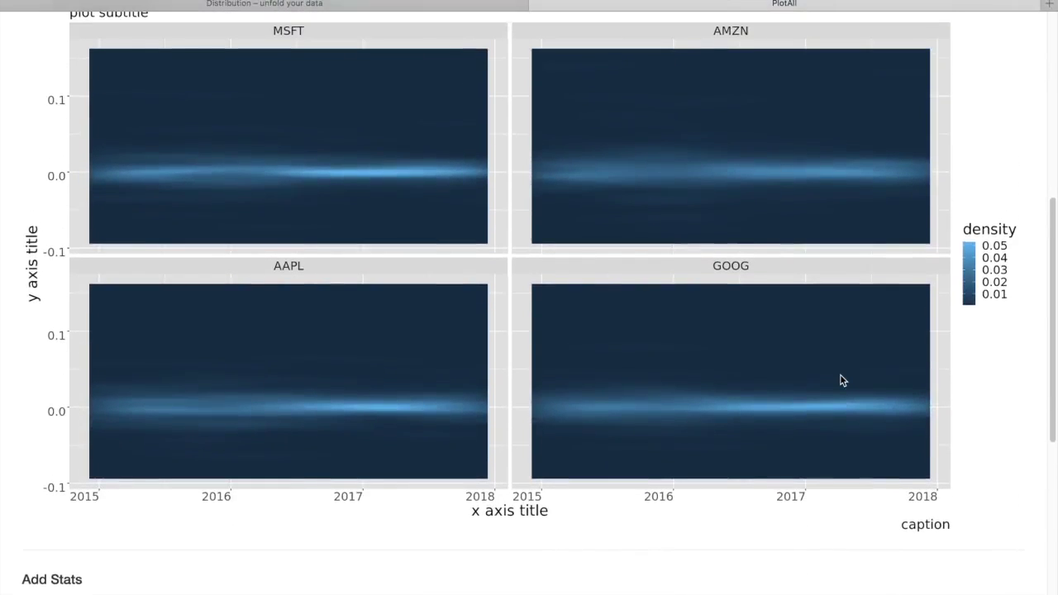
{"action": "scroll", "coordinate": [840, 380], "scroll_direction": "up", "scroll_amount": 2}
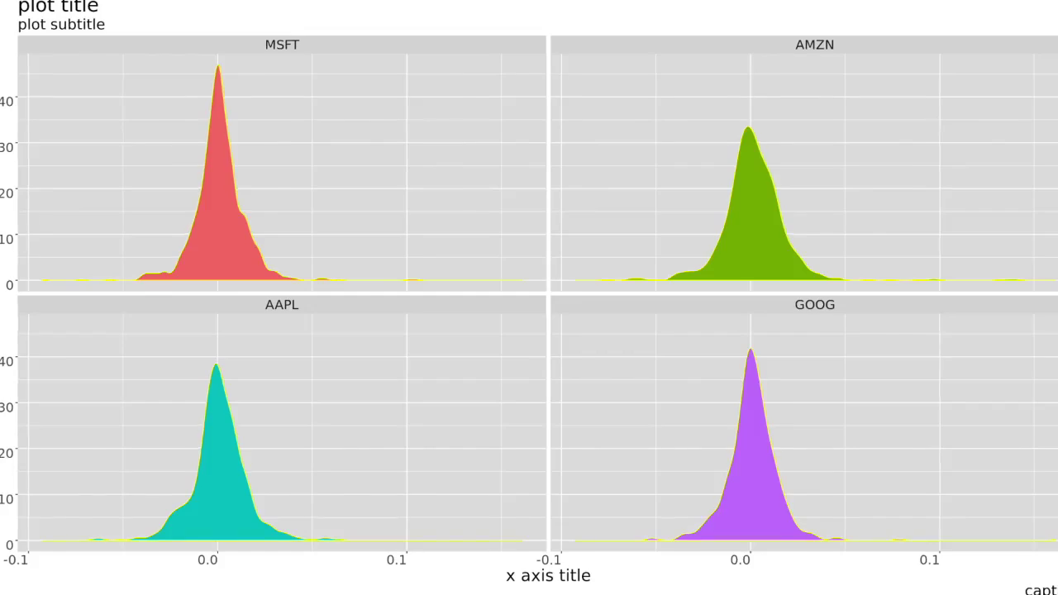